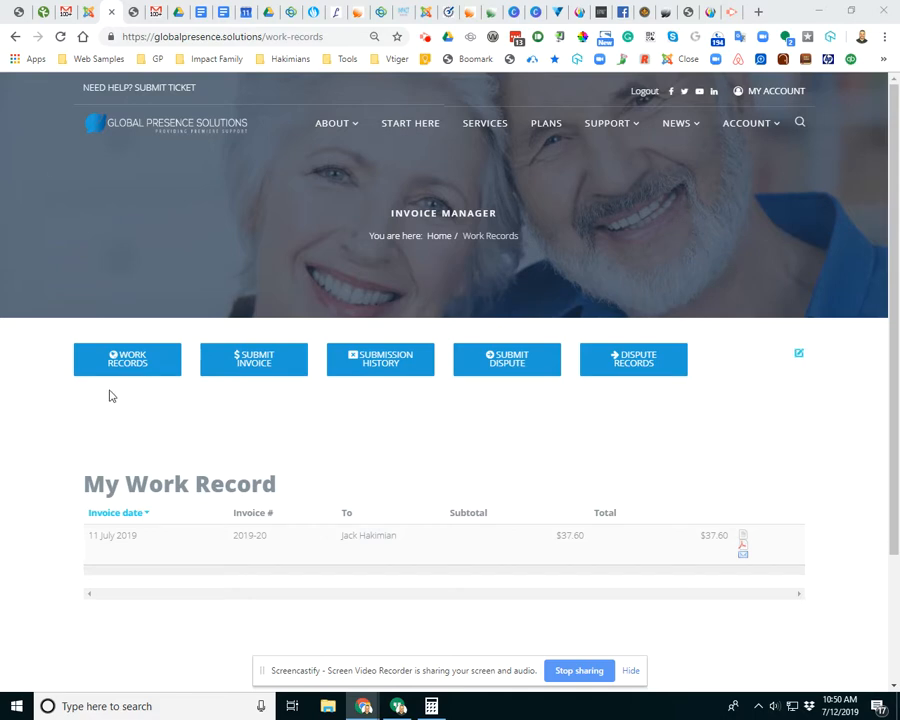
- Open the My Account page and look over the profile and the My Account Menu entries
{"action": "scroll", "coordinate": [249, 462], "scroll_direction": "down", "scroll_amount": 1}
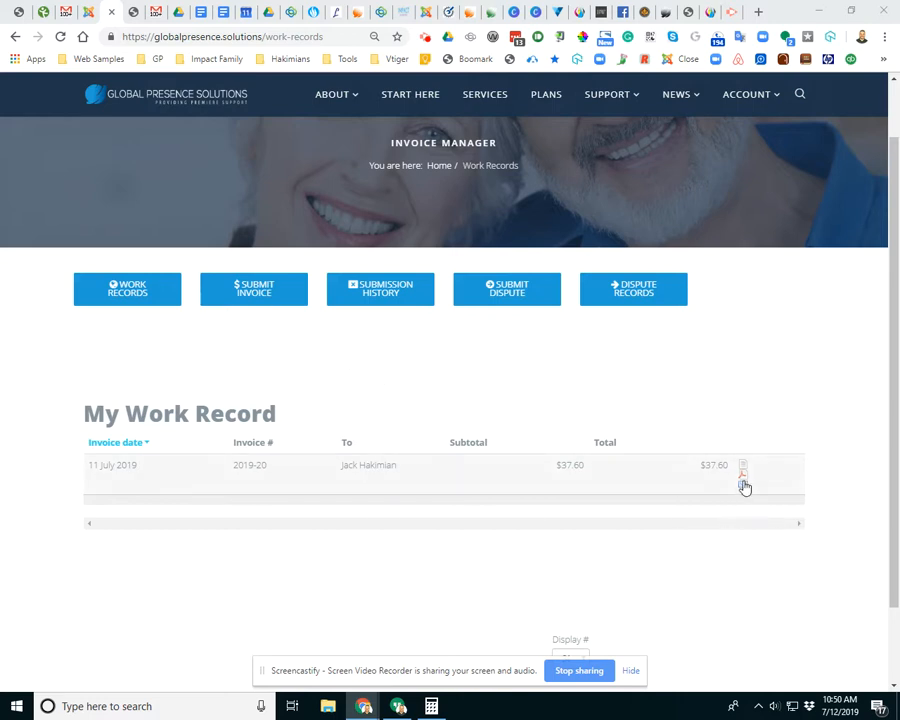
{"action": "scroll", "coordinate": [556, 178], "scroll_direction": "up", "scroll_amount": 1}
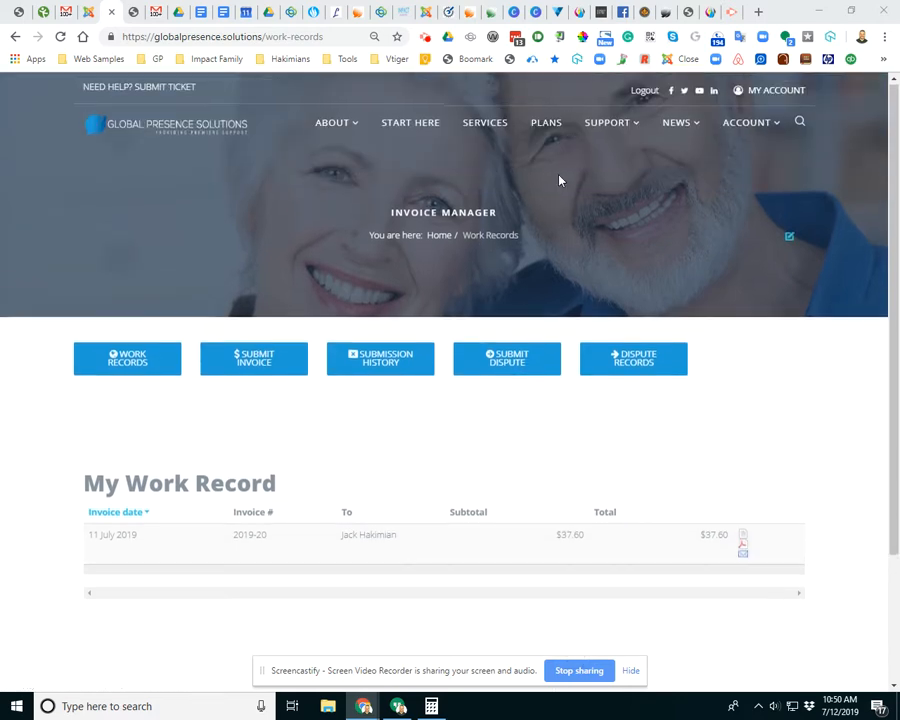
{"action": "mouse_move", "coordinate": [745, 126]}
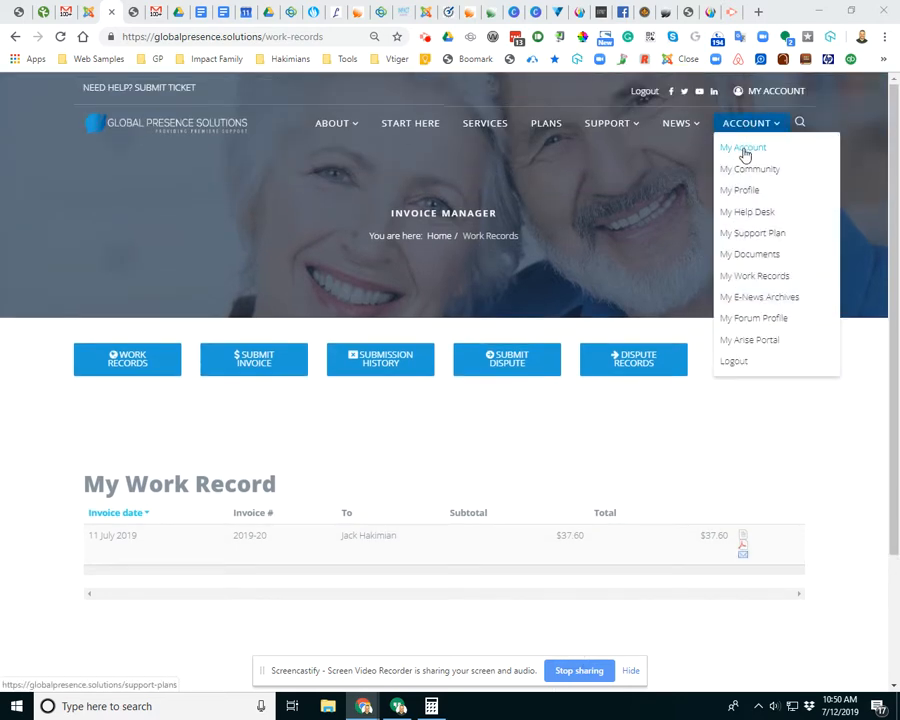
{"action": "left_click", "coordinate": [748, 150]}
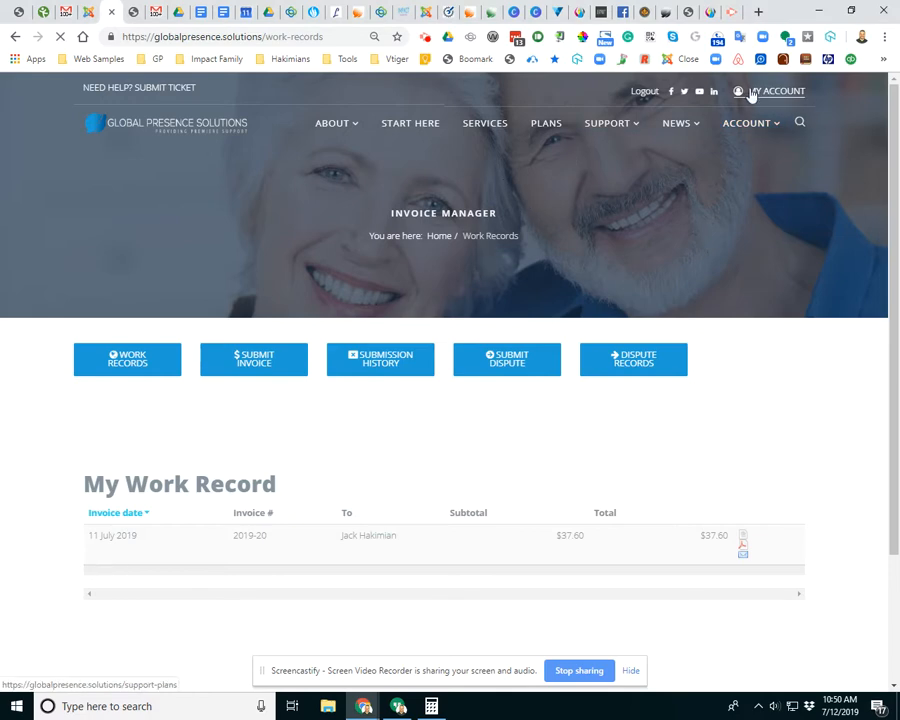
{"action": "scroll", "coordinate": [510, 295], "scroll_direction": "down", "scroll_amount": 1}
{"action": "scroll", "coordinate": [560, 300], "scroll_direction": "up", "scroll_amount": 1}
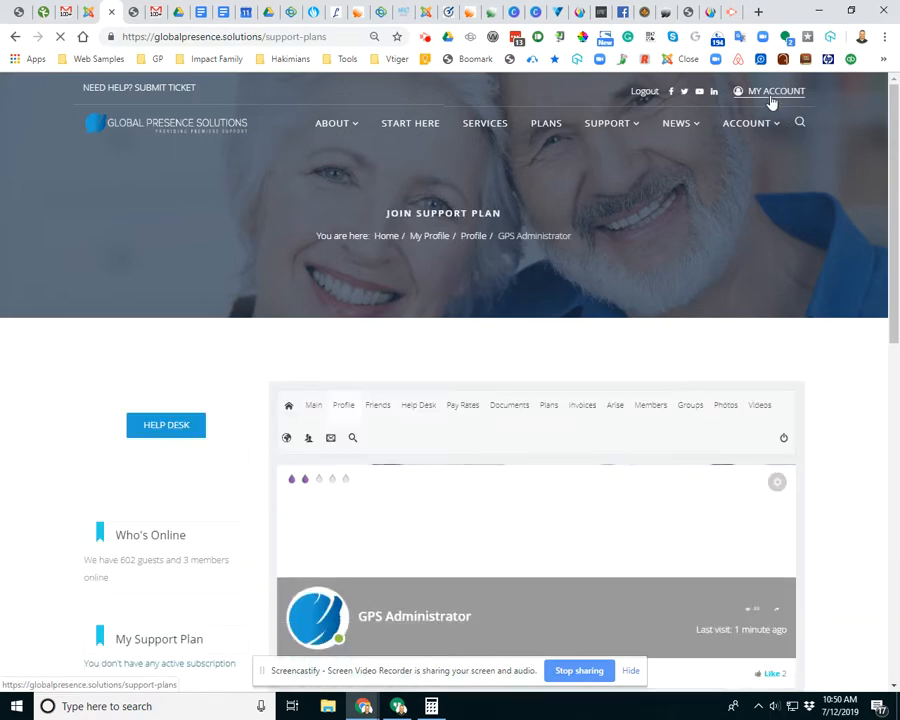
{"action": "scroll", "coordinate": [386, 342], "scroll_direction": "down", "scroll_amount": 3}
{"action": "scroll", "coordinate": [353, 404], "scroll_direction": "down", "scroll_amount": 3}
{"action": "scroll", "coordinate": [291, 516], "scroll_direction": "up", "scroll_amount": 2}
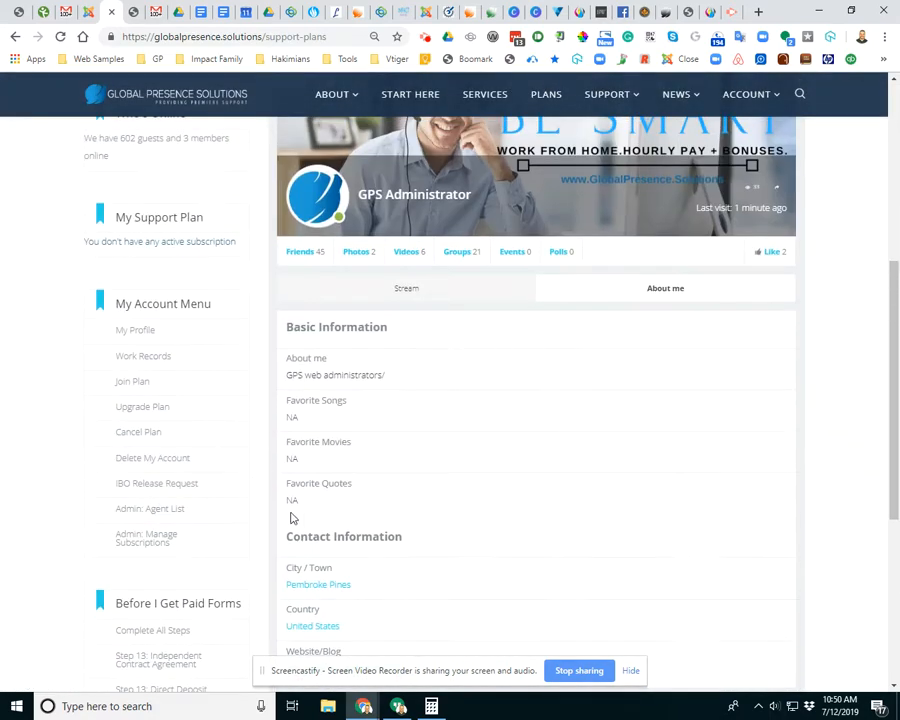
{"action": "scroll", "coordinate": [300, 400], "scroll_direction": "up", "scroll_amount": 3}
{"action": "scroll", "coordinate": [200, 380], "scroll_direction": "down", "scroll_amount": 4}
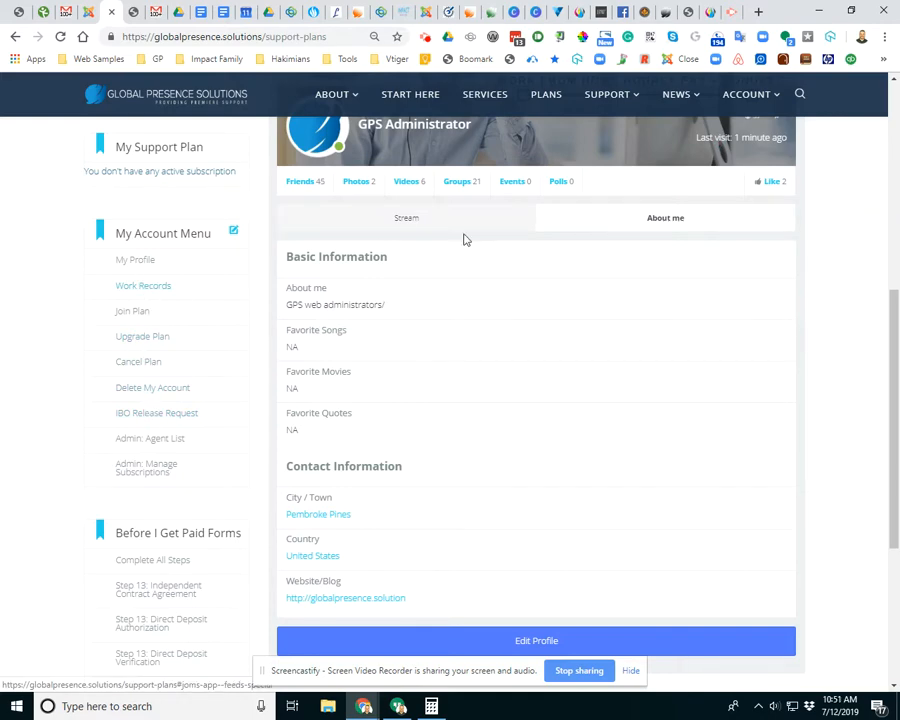
{"action": "scroll", "coordinate": [462, 238], "scroll_direction": "up", "scroll_amount": 2}
- Open the Work Records page from the My Account Menu and bring the My Work Record list into view
{"action": "mouse_move", "coordinate": [607, 94]}
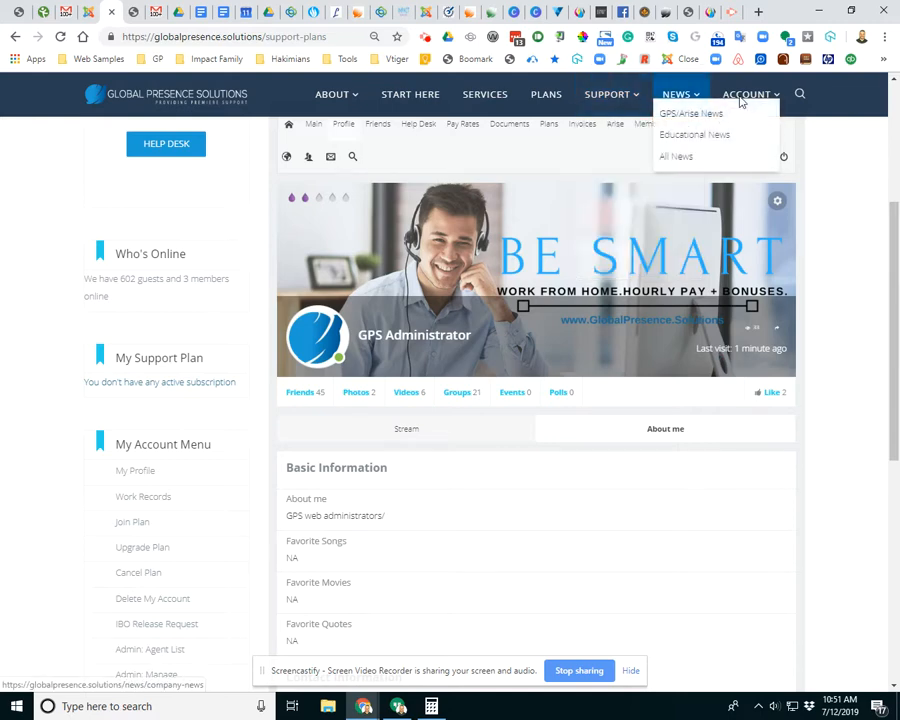
{"action": "mouse_move", "coordinate": [771, 96]}
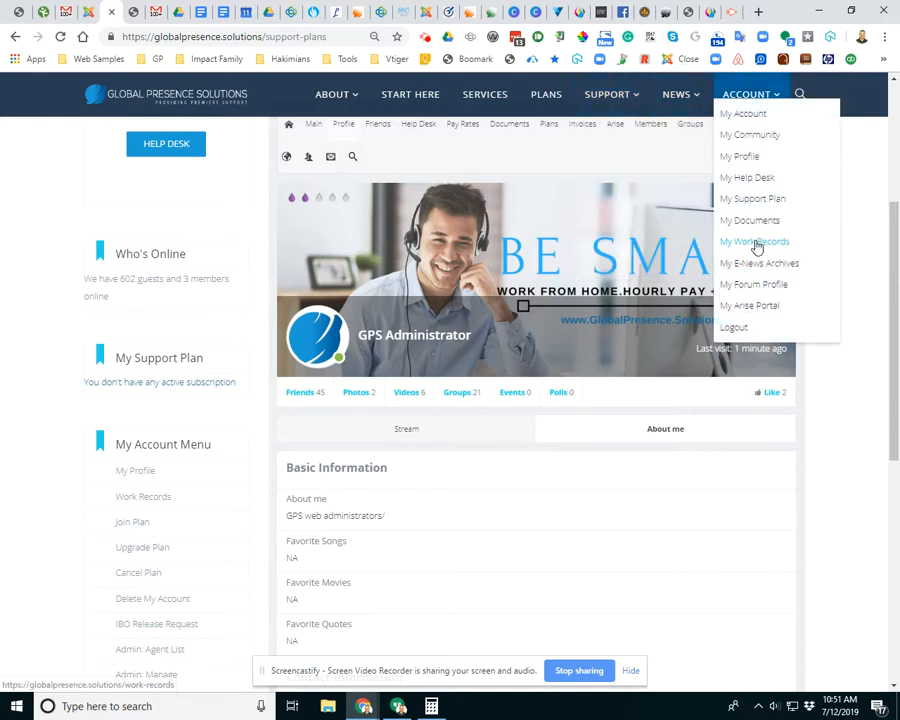
{"action": "left_click", "coordinate": [152, 498]}
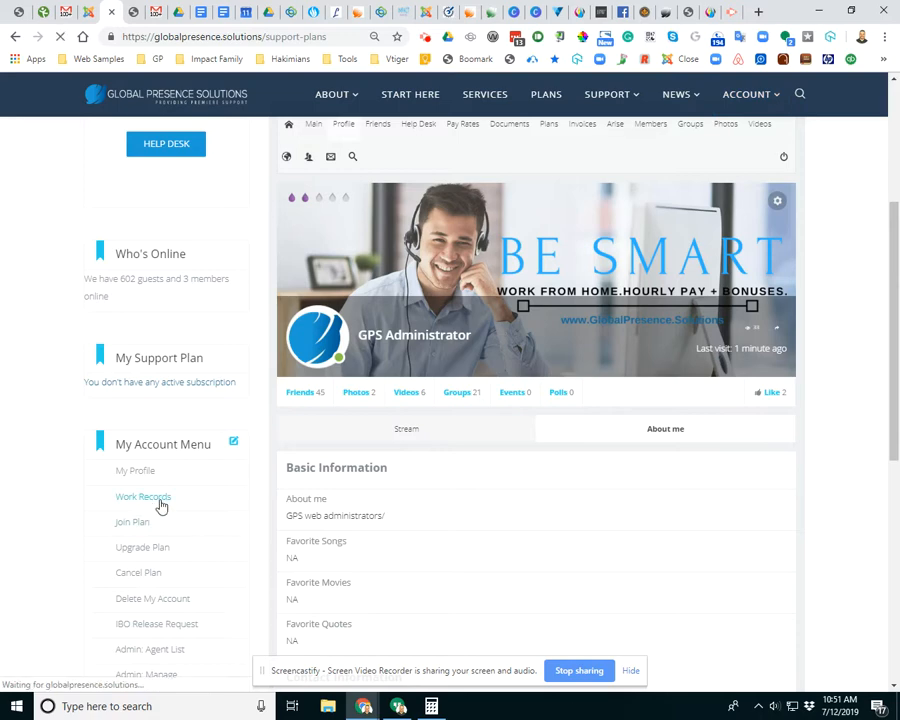
{"action": "scroll", "coordinate": [229, 450], "scroll_direction": "down", "scroll_amount": 3}
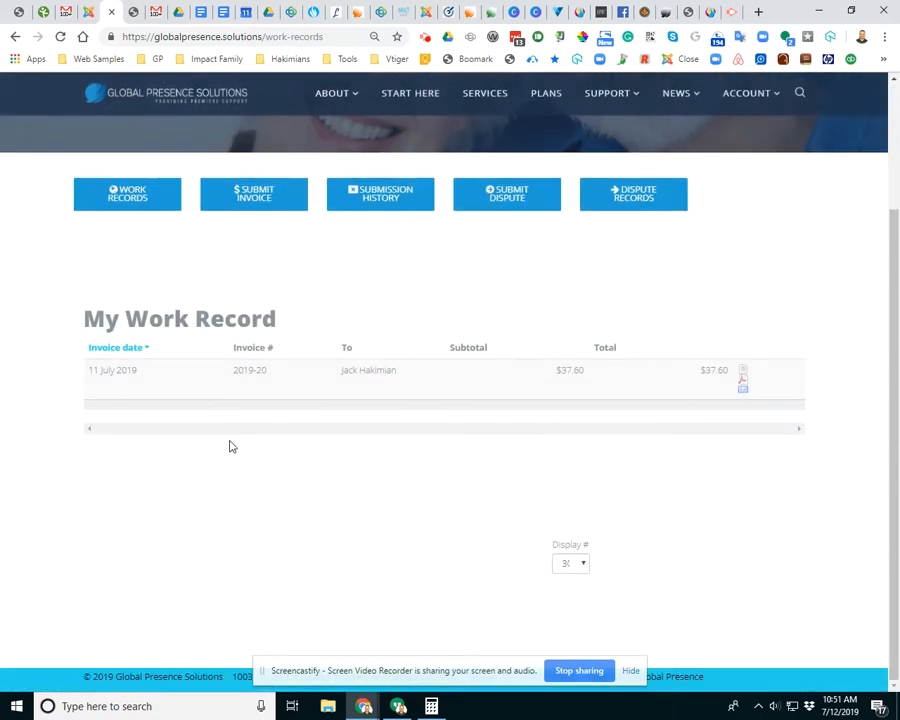
- Open the 11 July 2019 work record and view its line items
{"action": "left_click", "coordinate": [742, 375]}
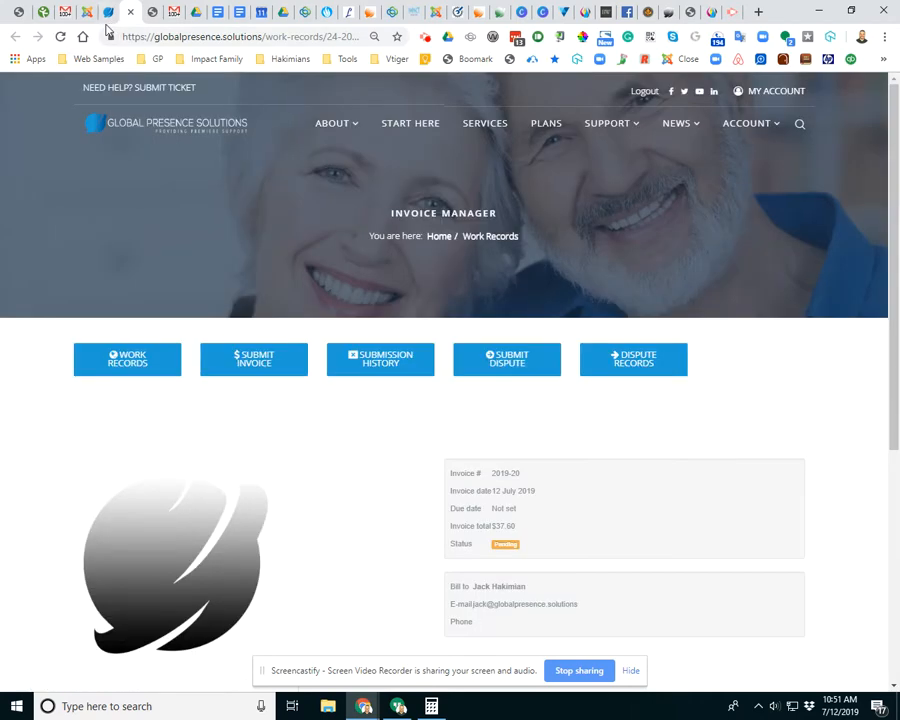
{"action": "scroll", "coordinate": [216, 490], "scroll_direction": "down", "scroll_amount": 1}
{"action": "scroll", "coordinate": [216, 490], "scroll_direction": "down", "scroll_amount": 10}
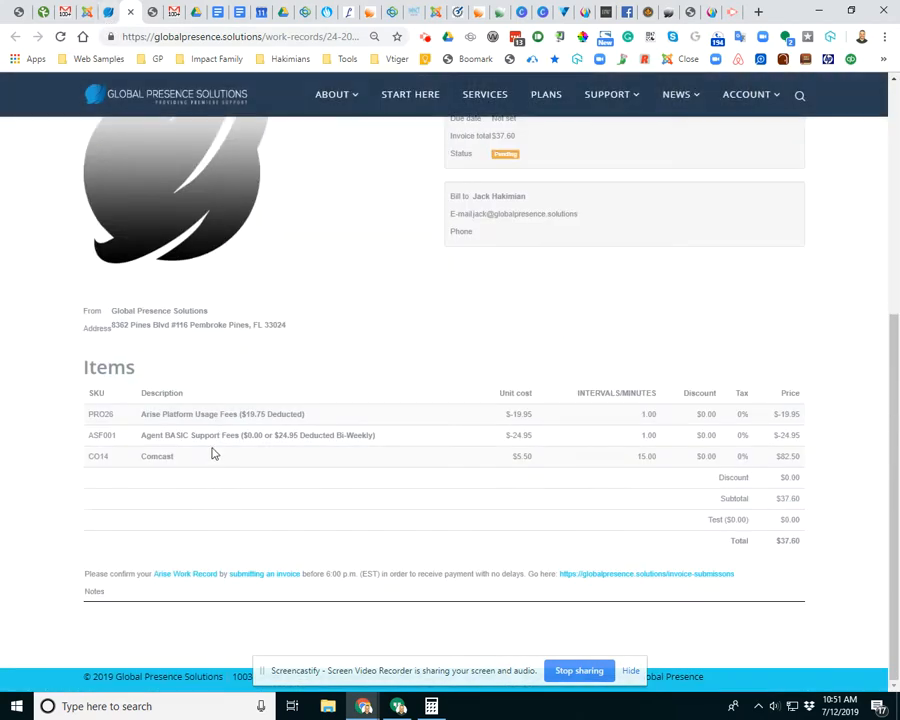
- Return to the work record list, e-mail the 11 July 2019 invoice, and review the opened invoice's details
{"action": "left_click", "coordinate": [102, 13]}
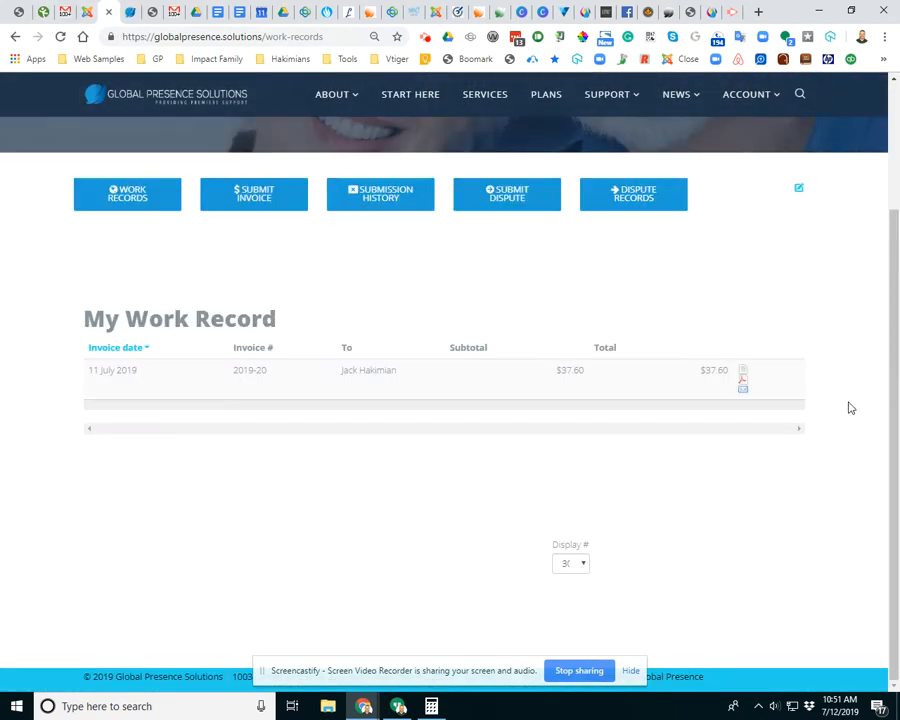
{"action": "left_click", "coordinate": [738, 396]}
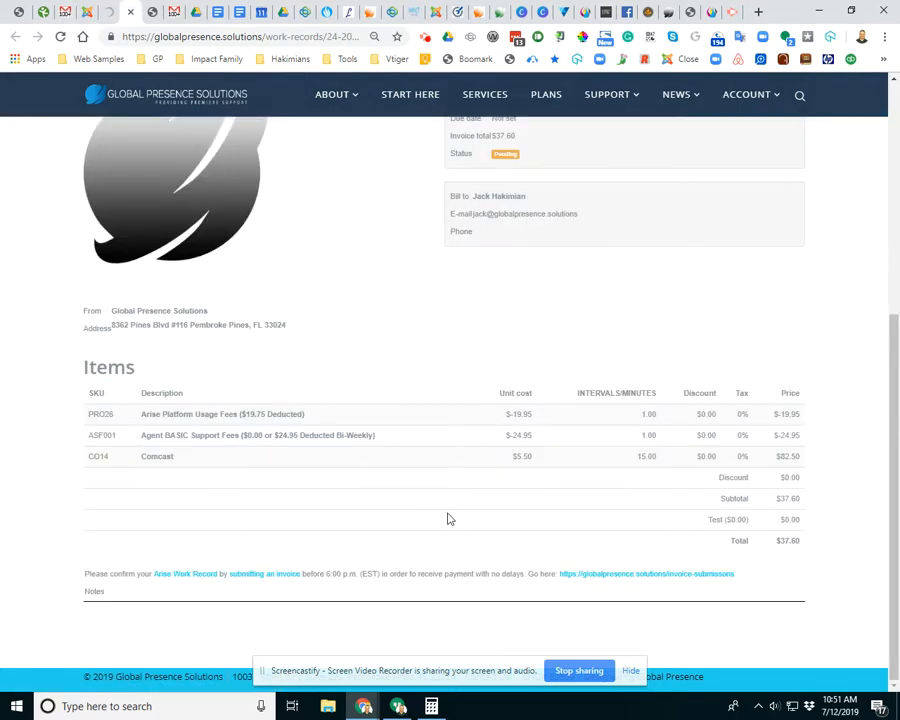
{"action": "scroll", "coordinate": [251, 402], "scroll_direction": "up", "scroll_amount": 4}
{"action": "scroll", "coordinate": [486, 446], "scroll_direction": "down", "scroll_amount": 3}
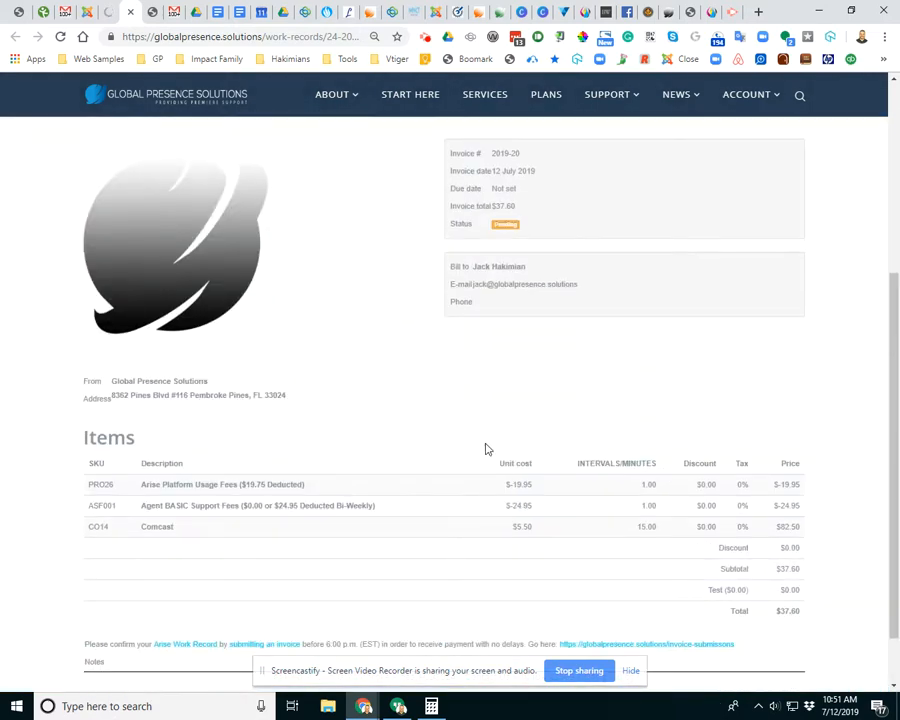
{"action": "scroll", "coordinate": [466, 436], "scroll_direction": "up", "scroll_amount": 2}
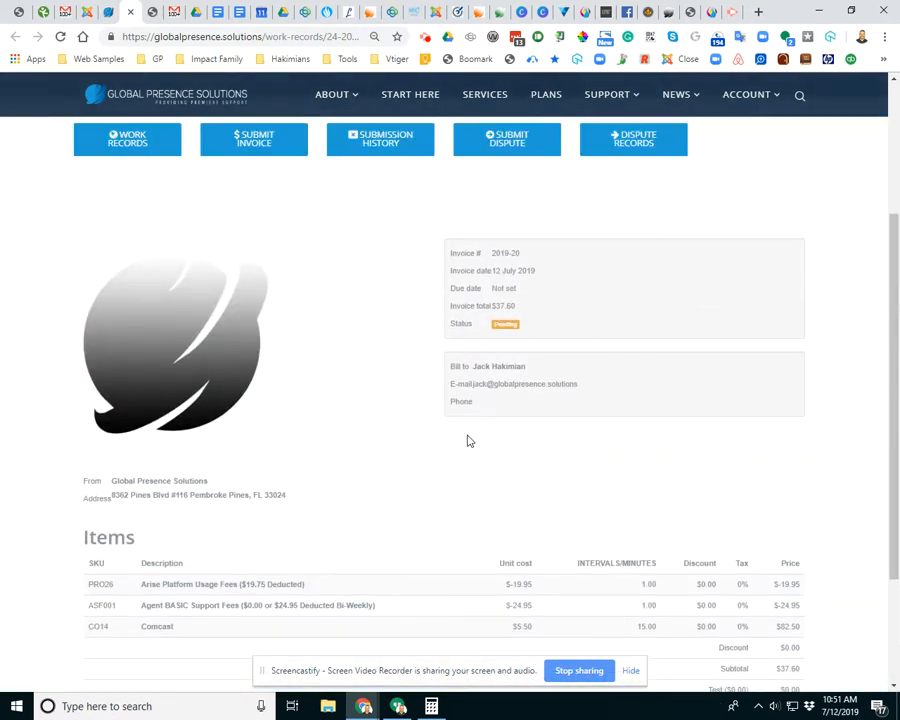
- Open the Agent Invoice Submission form and go through its work record instructions
{"action": "left_click", "coordinate": [245, 188]}
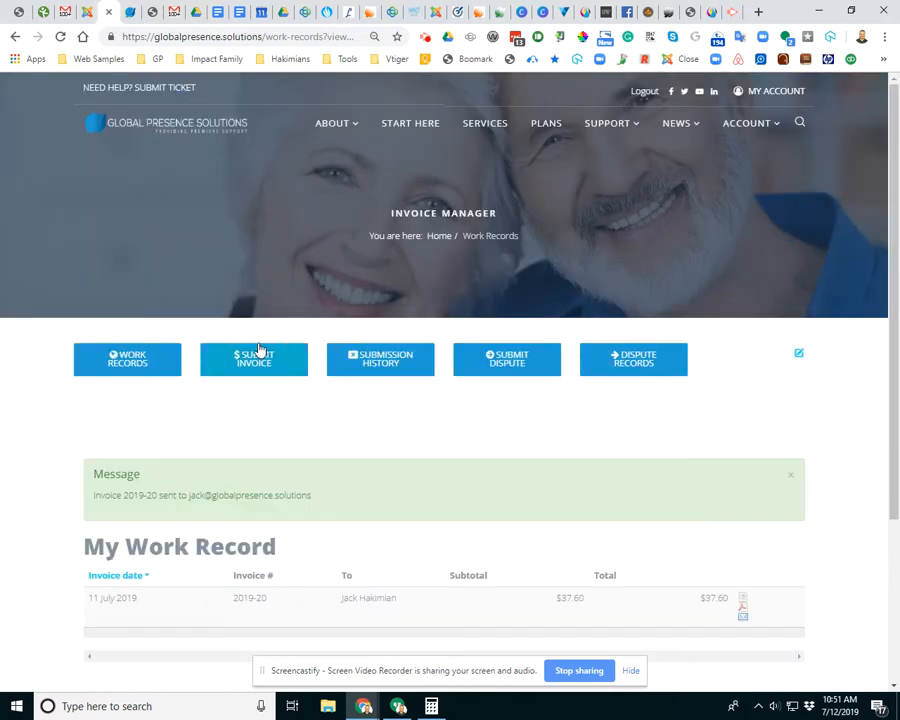
{"action": "left_click", "coordinate": [259, 352]}
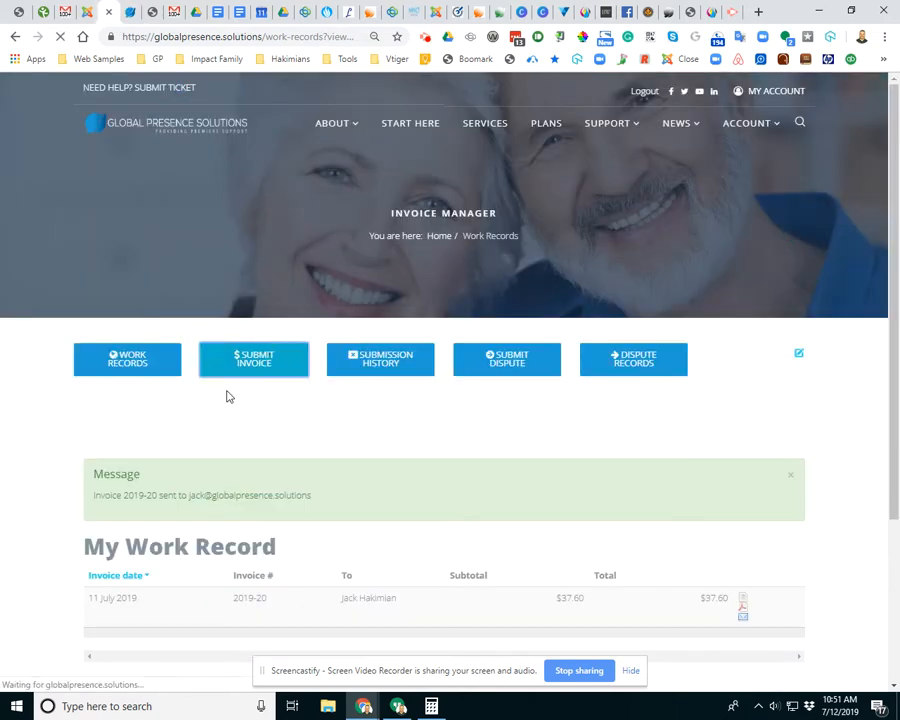
{"action": "scroll", "coordinate": [196, 500], "scroll_direction": "down", "scroll_amount": 4}
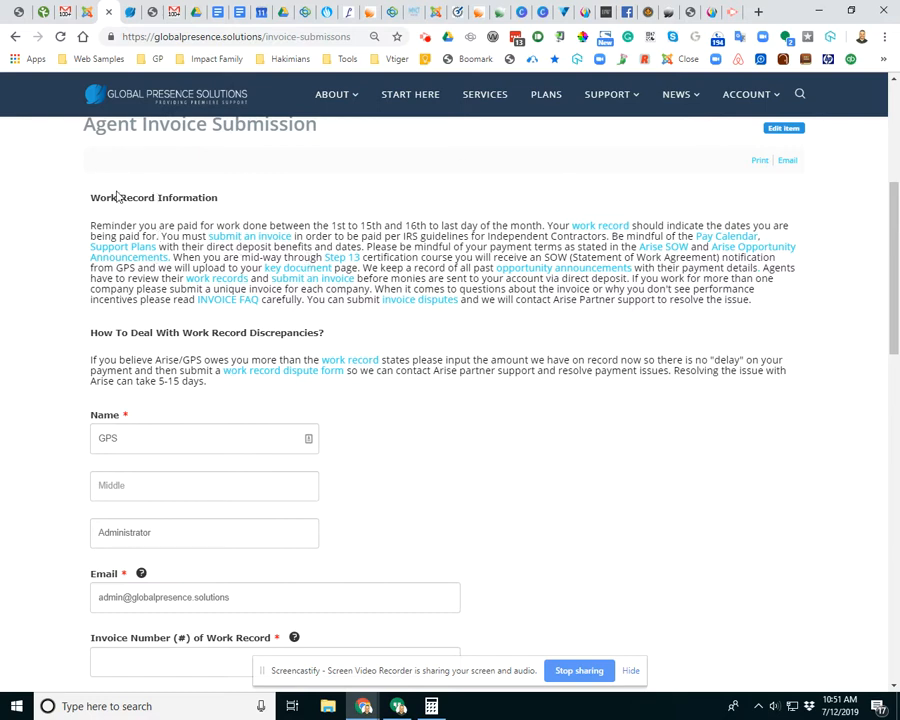
{"action": "scroll", "coordinate": [237, 400], "scroll_direction": "down", "scroll_amount": 2}
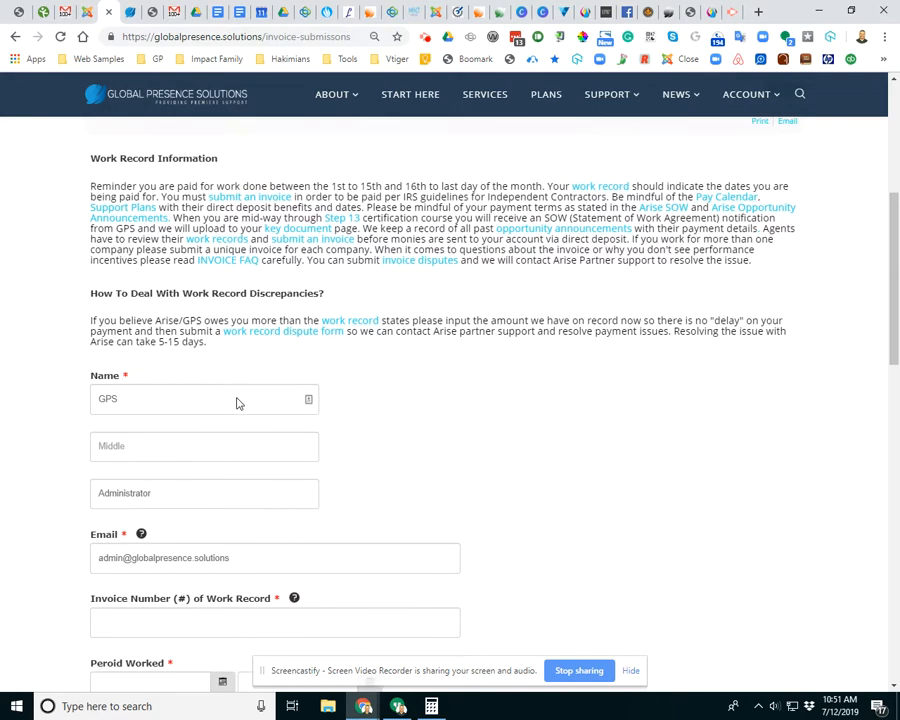
- Check the prefilled name and email fields of the invoice submission form
{"action": "left_click", "coordinate": [145, 297]}
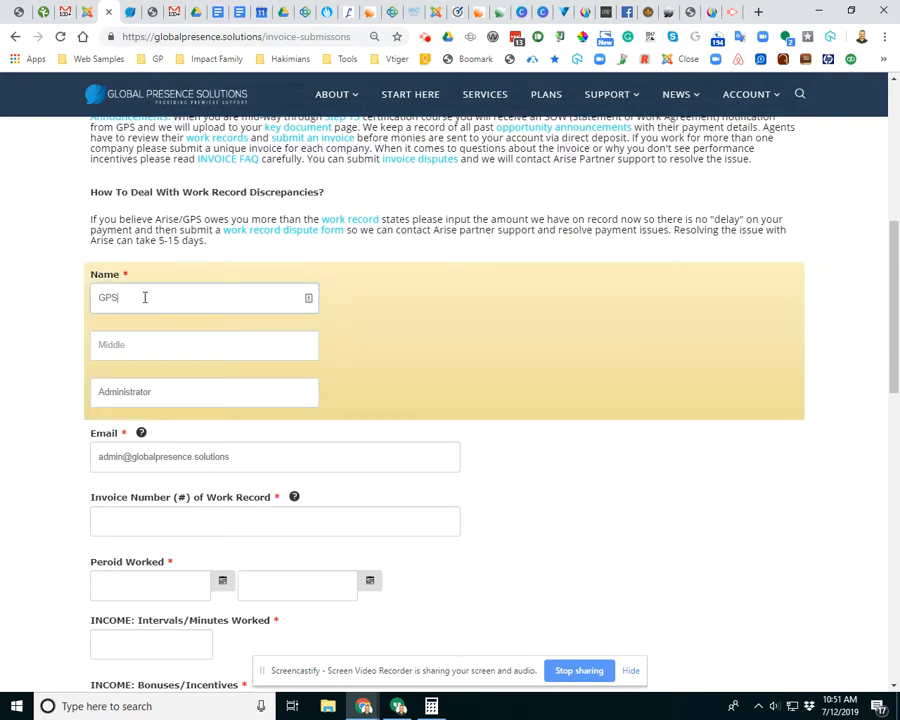
{"action": "left_click", "coordinate": [152, 401]}
{"action": "left_click", "coordinate": [194, 462]}
{"action": "scroll", "coordinate": [28, 472], "scroll_direction": "down", "scroll_amount": 2}
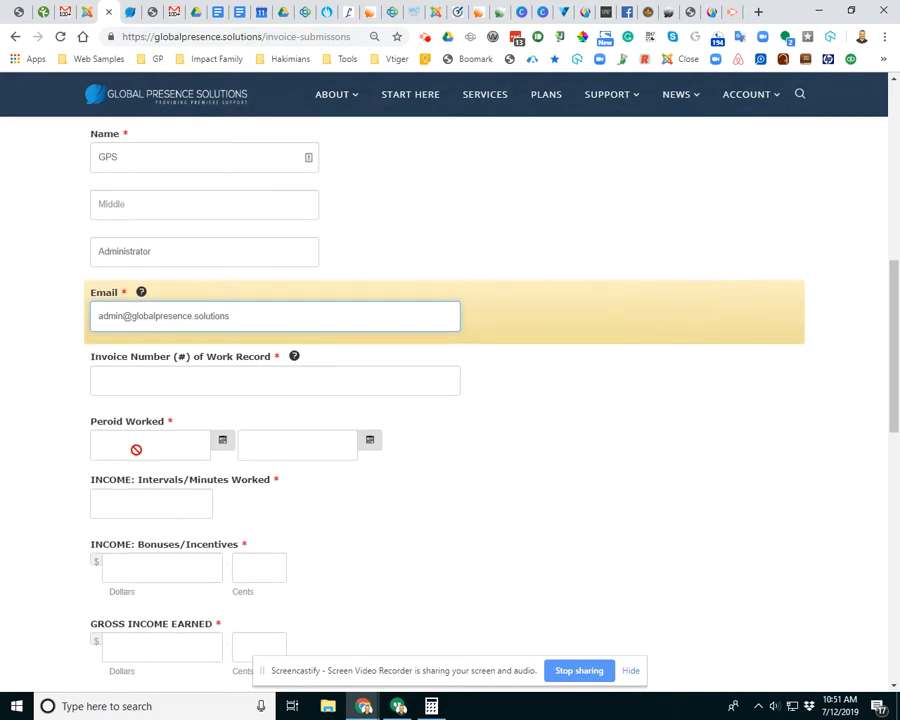
- Copy the invoice number from the opened work record for the form's Invoice Number field
{"action": "left_click", "coordinate": [172, 386]}
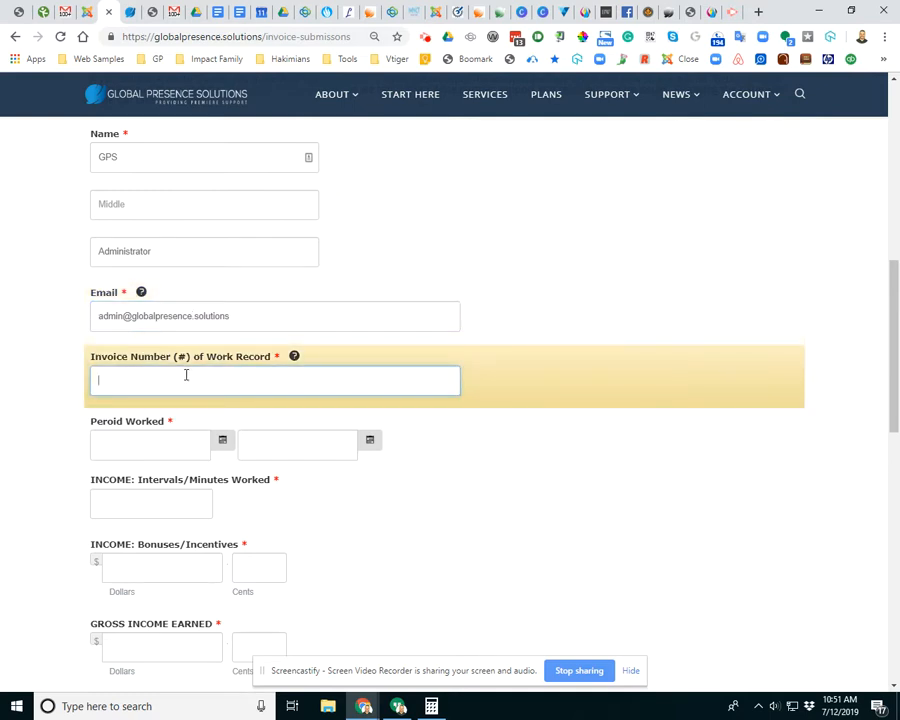
{"action": "left_click", "coordinate": [126, 13]}
{"action": "scroll", "coordinate": [300, 446], "scroll_direction": "down", "scroll_amount": 2}
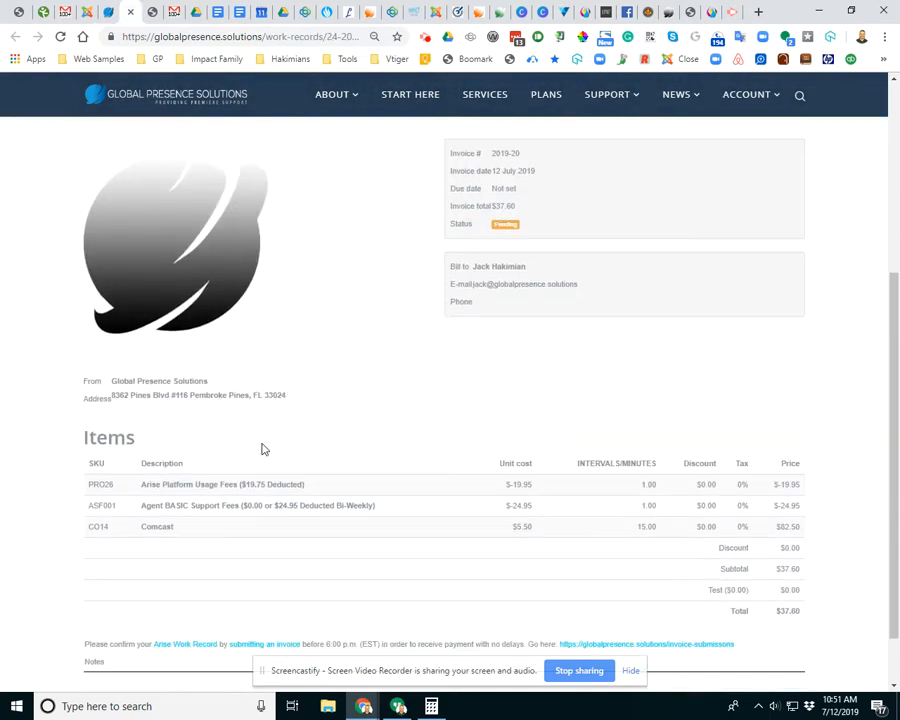
{"action": "scroll", "coordinate": [567, 297], "scroll_direction": "up", "scroll_amount": 1}
{"action": "left_click_drag", "start_coordinate": [517, 294], "coordinate": [493, 301]}
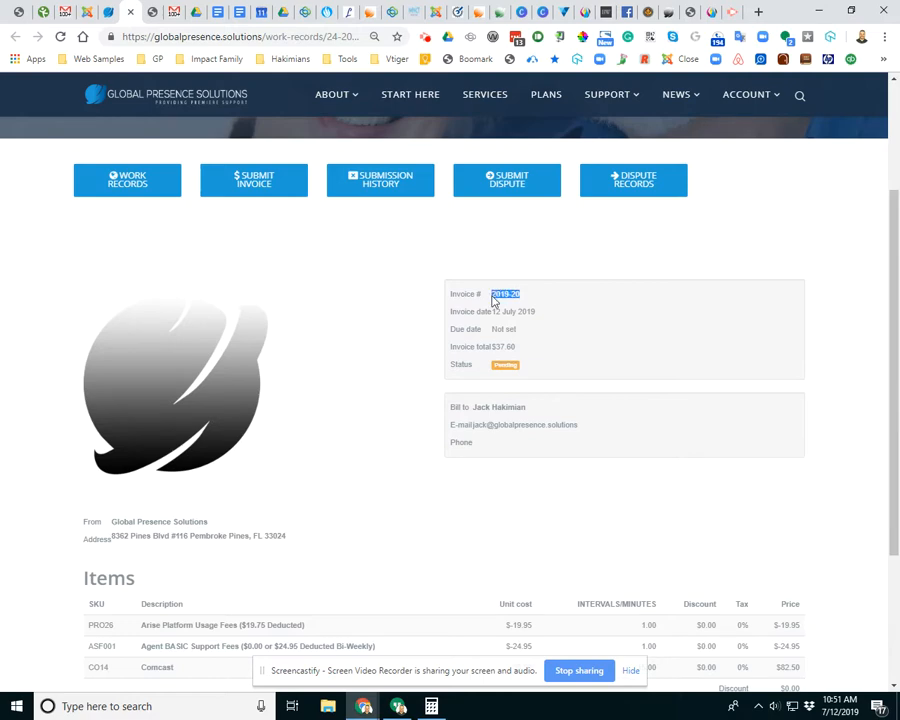
{"action": "right_click", "coordinate": [500, 294]}
{"action": "left_click", "coordinate": [522, 301]}
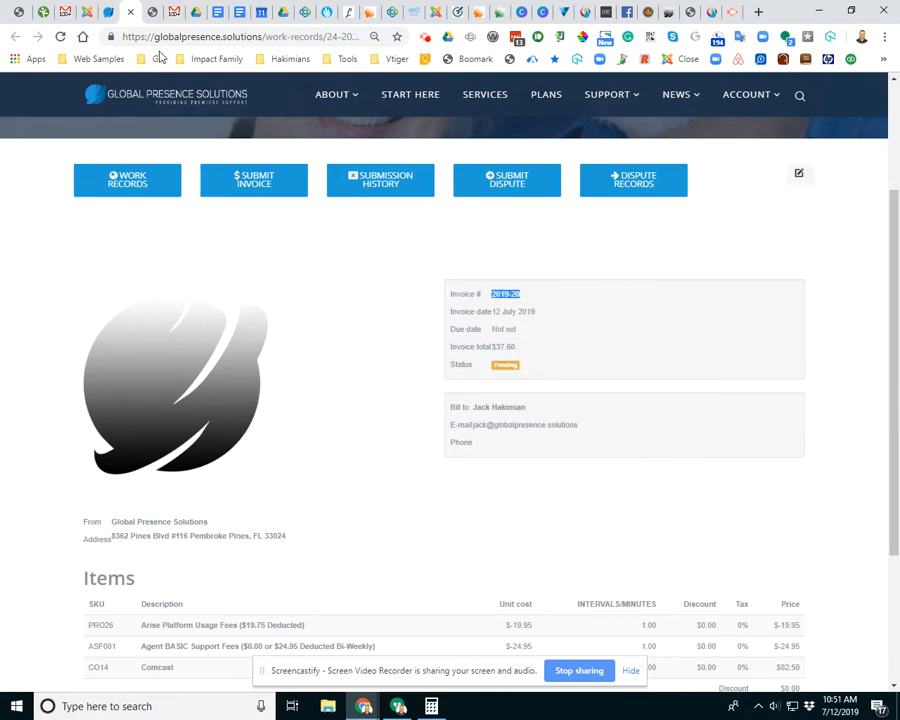
- Duplicate the browser tab with the opened invoice and load the Work Records page in the copy
{"action": "left_click", "coordinate": [109, 20]}
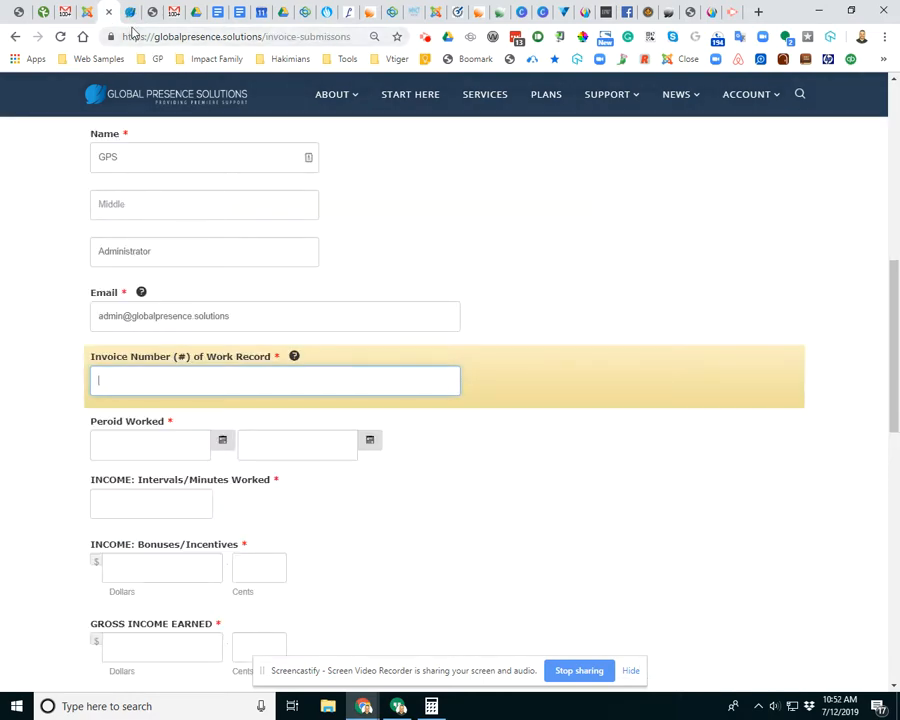
{"action": "left_click", "coordinate": [131, 18]}
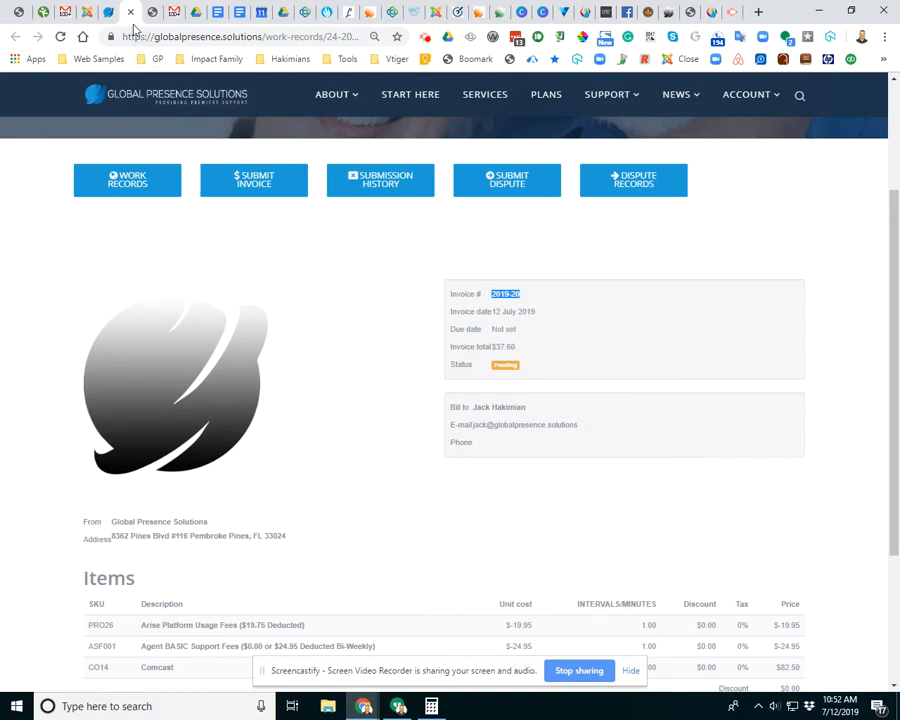
{"action": "right_click", "coordinate": [131, 23]}
{"action": "left_click", "coordinate": [178, 80]}
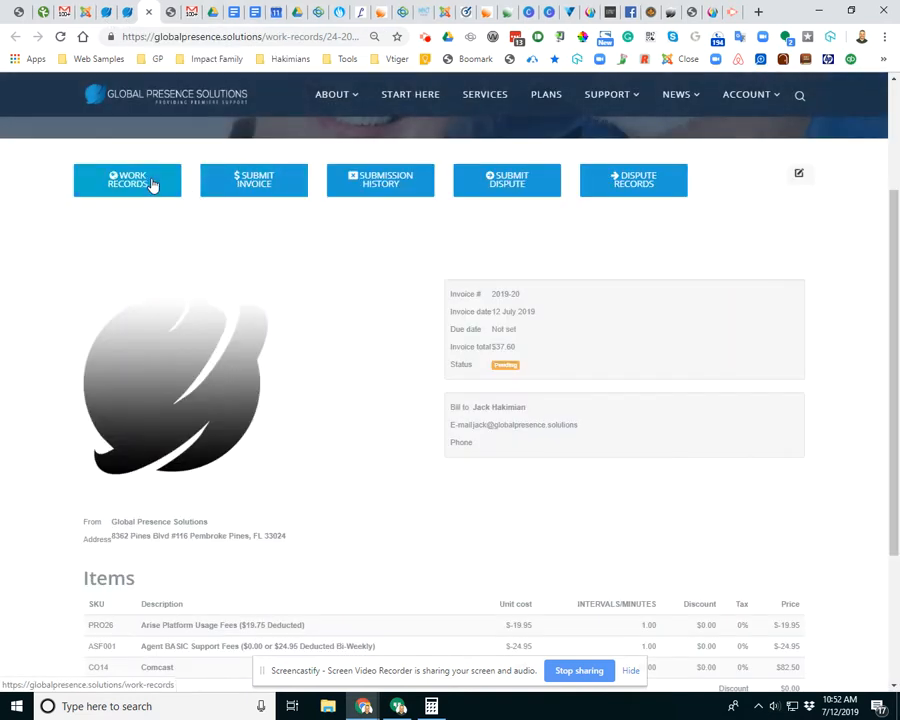
{"action": "left_click", "coordinate": [150, 182]}
- Paste the copied invoice number into the form's Invoice Number of Work Record field and delete characters from its end
{"action": "left_click", "coordinate": [87, 14]}
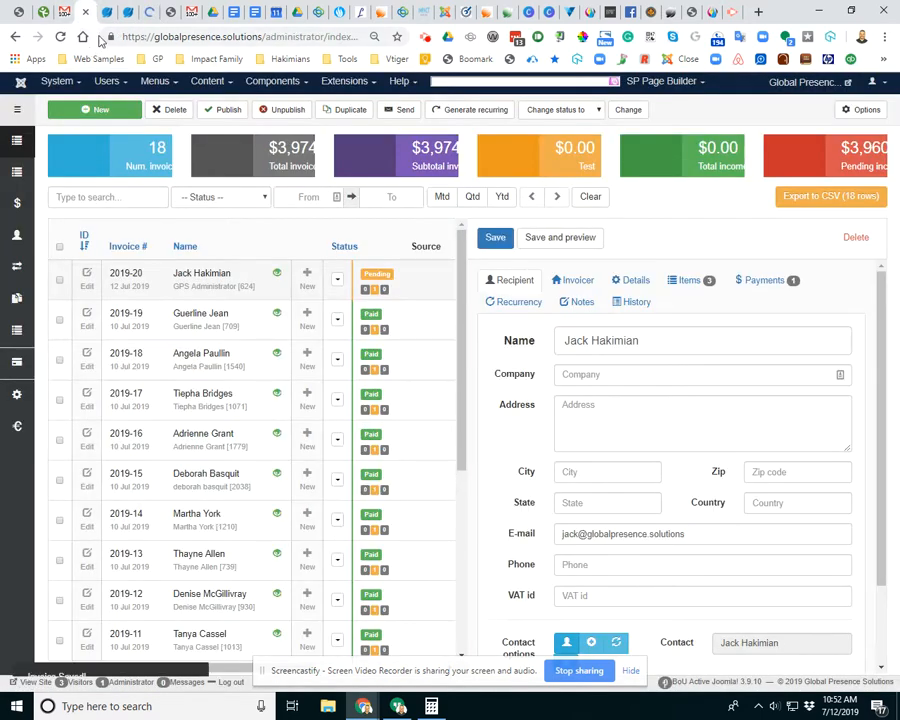
{"action": "left_click", "coordinate": [106, 14]}
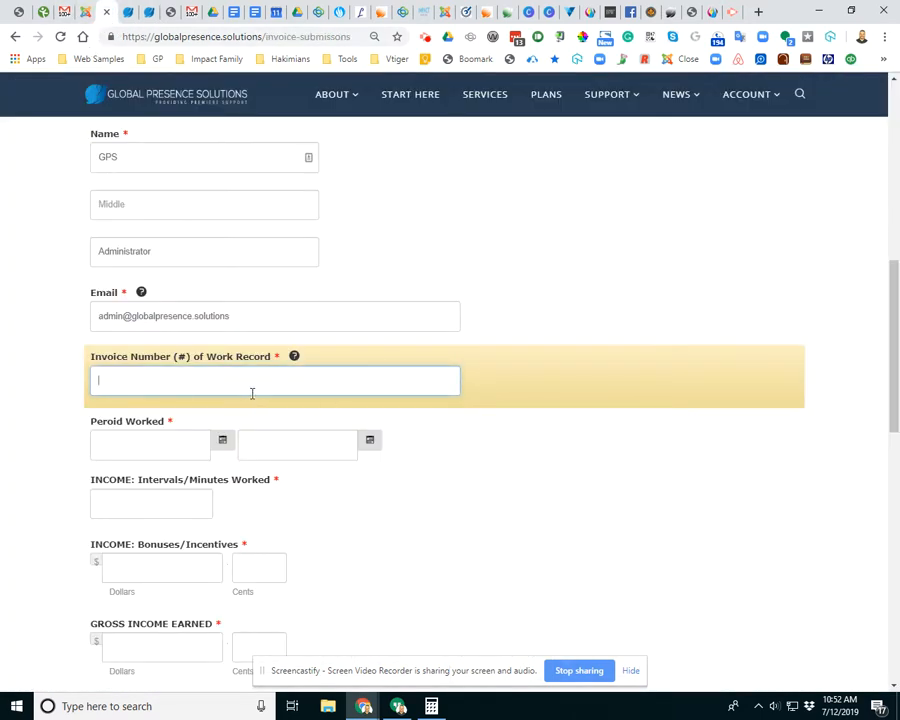
{"action": "key", "text": "ctrl+v"}
{"action": "key", "text": "BackSpace"}
{"action": "key", "text": "BackSpace"}
{"action": "key", "text": "BackSpace"}
{"action": "key", "text": "BackSpace"}
{"action": "key", "text": "BackSpace"}
- Go back to the opened invoice and review its line items and invoice details
{"action": "left_click", "coordinate": [126, 14]}
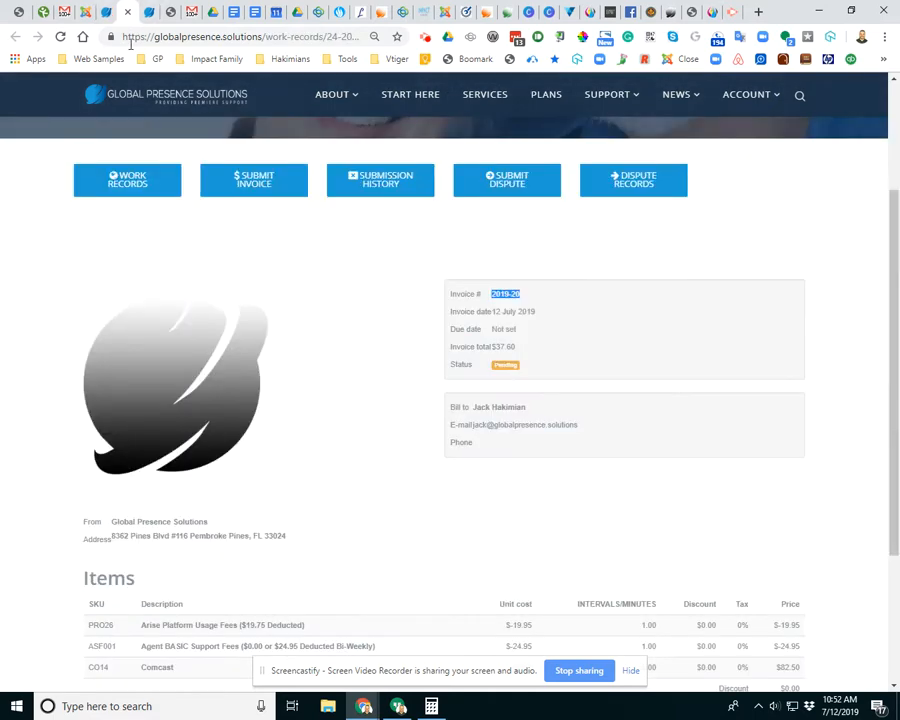
{"action": "scroll", "coordinate": [326, 395], "scroll_direction": "down", "scroll_amount": 3}
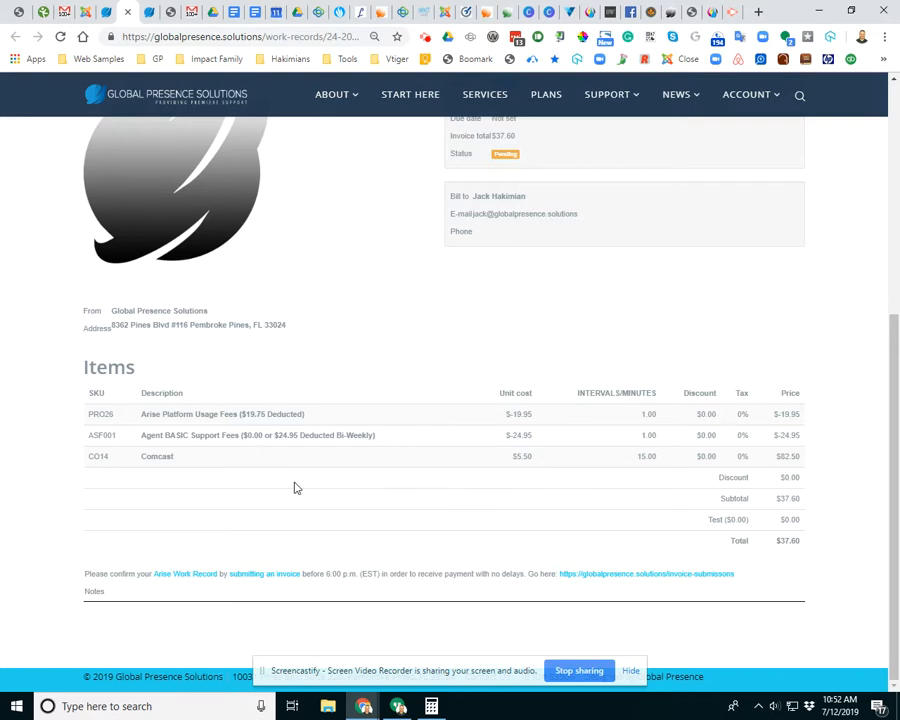
{"action": "scroll", "coordinate": [296, 488], "scroll_direction": "up", "scroll_amount": 3}
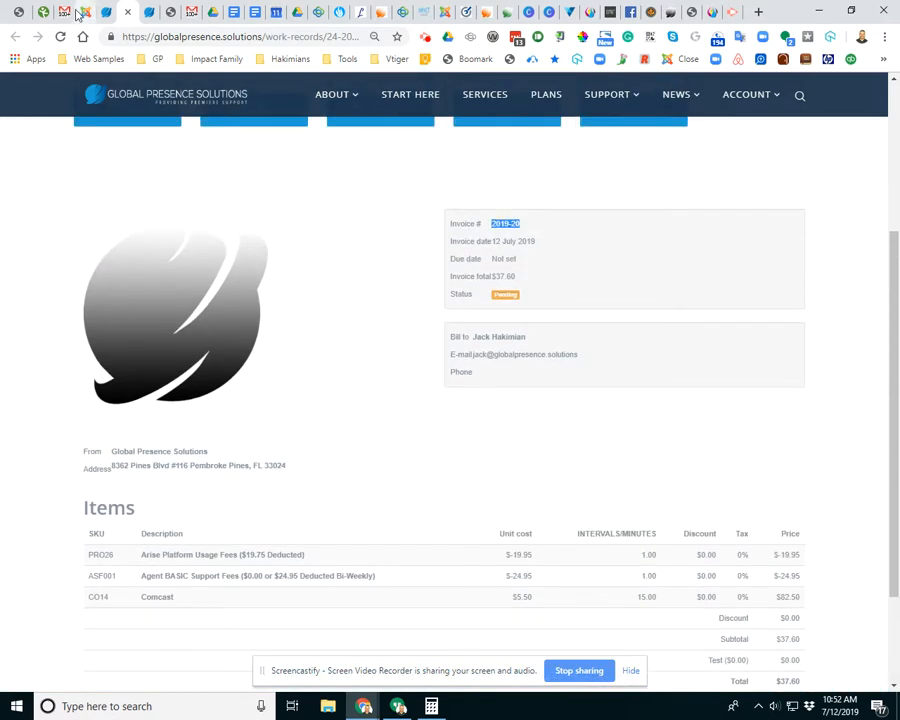
- Add the item "Work Period: July 16th to 31st" to the open invoice in the site administration and save the invoice
{"action": "left_click", "coordinate": [62, 12]}
{"action": "left_click", "coordinate": [575, 281]}
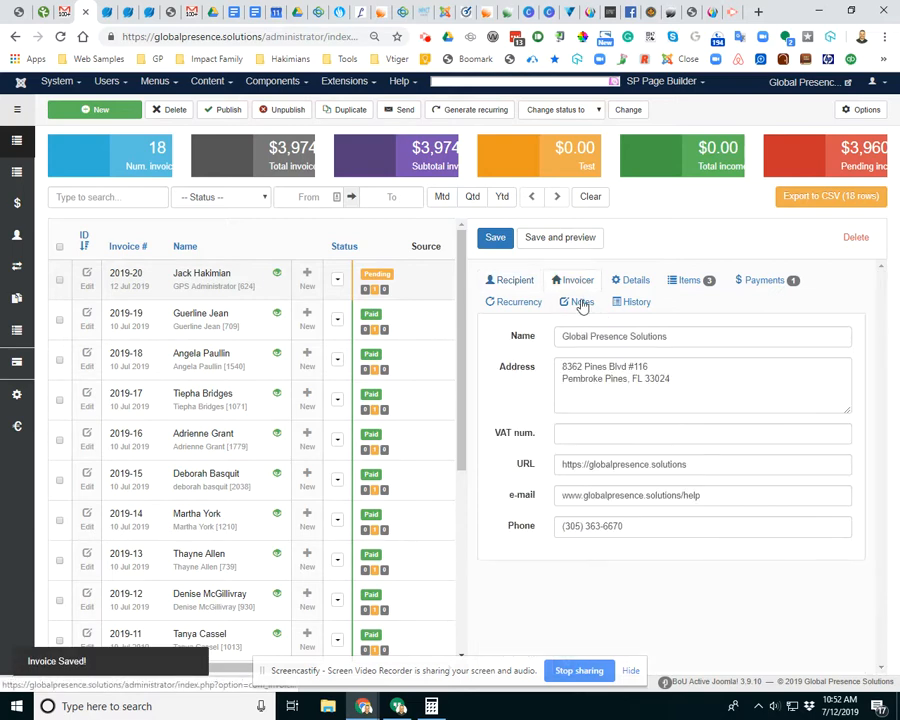
{"action": "left_click", "coordinate": [633, 280]}
{"action": "left_click", "coordinate": [689, 280]}
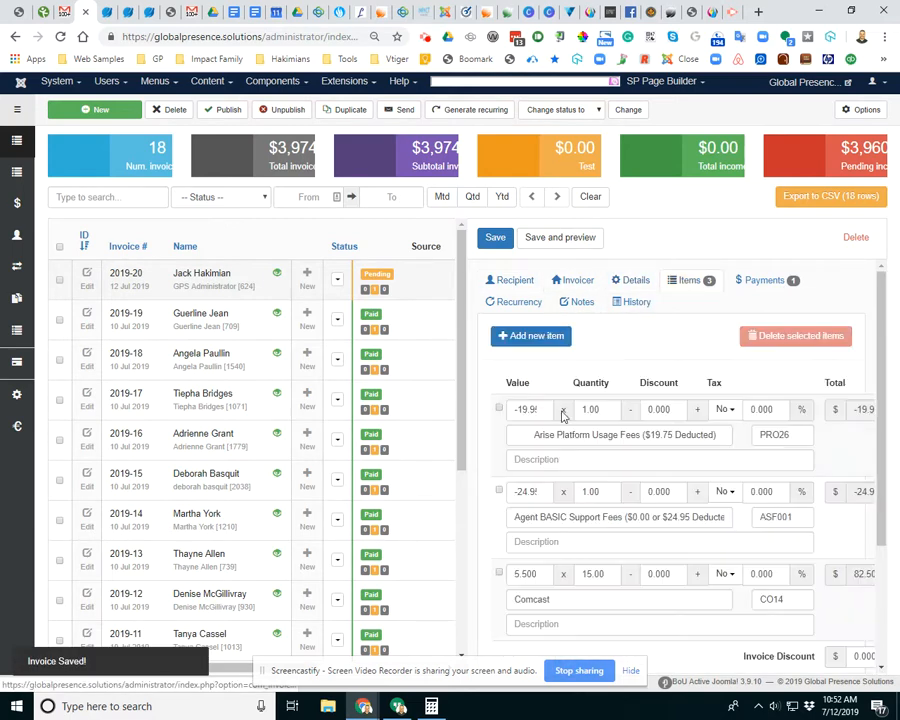
{"action": "scroll", "coordinate": [545, 320], "scroll_direction": "down", "scroll_amount": 1}
{"action": "scroll", "coordinate": [543, 325], "scroll_direction": "up", "scroll_amount": 1}
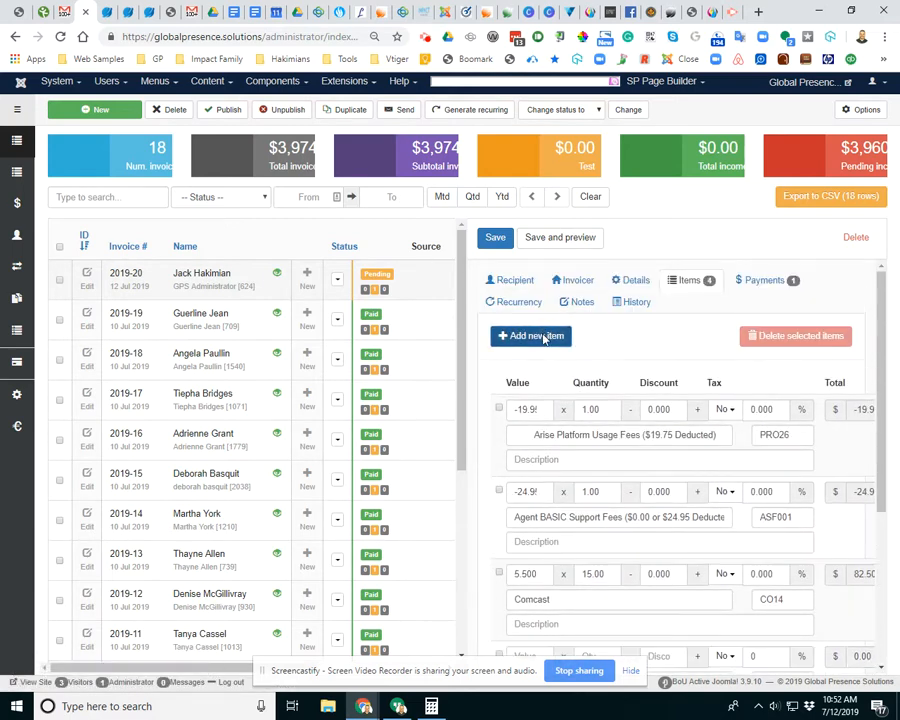
{"action": "left_click", "coordinate": [532, 333]}
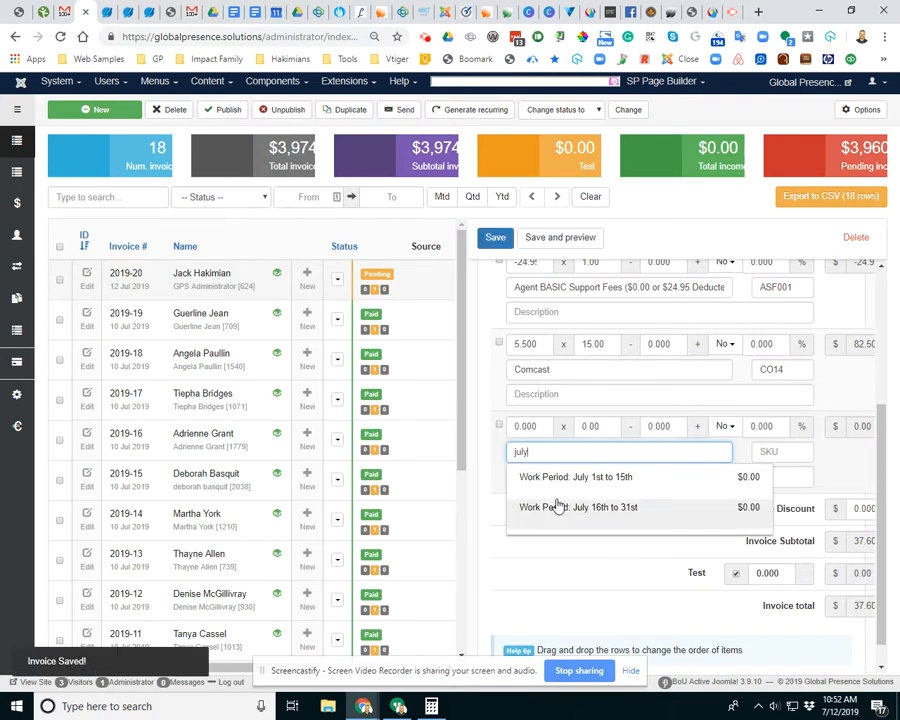
{"action": "left_click", "coordinate": [562, 503]}
{"action": "left_click", "coordinate": [494, 237]}
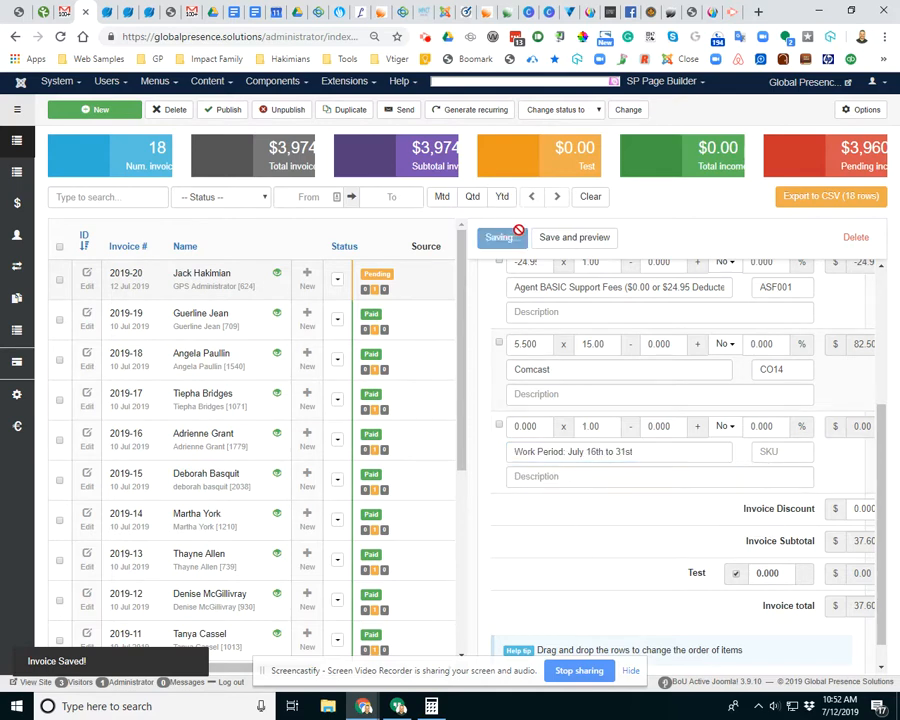
- Reload the opened invoice on the website and check its updated line items
{"action": "left_click", "coordinate": [127, 12]}
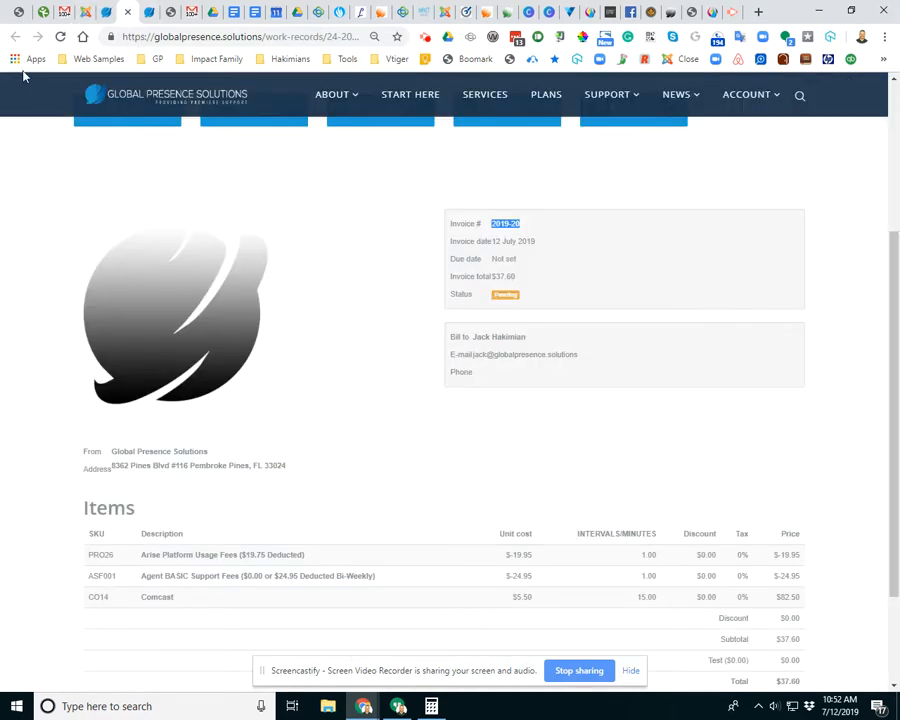
{"action": "left_click", "coordinate": [60, 37]}
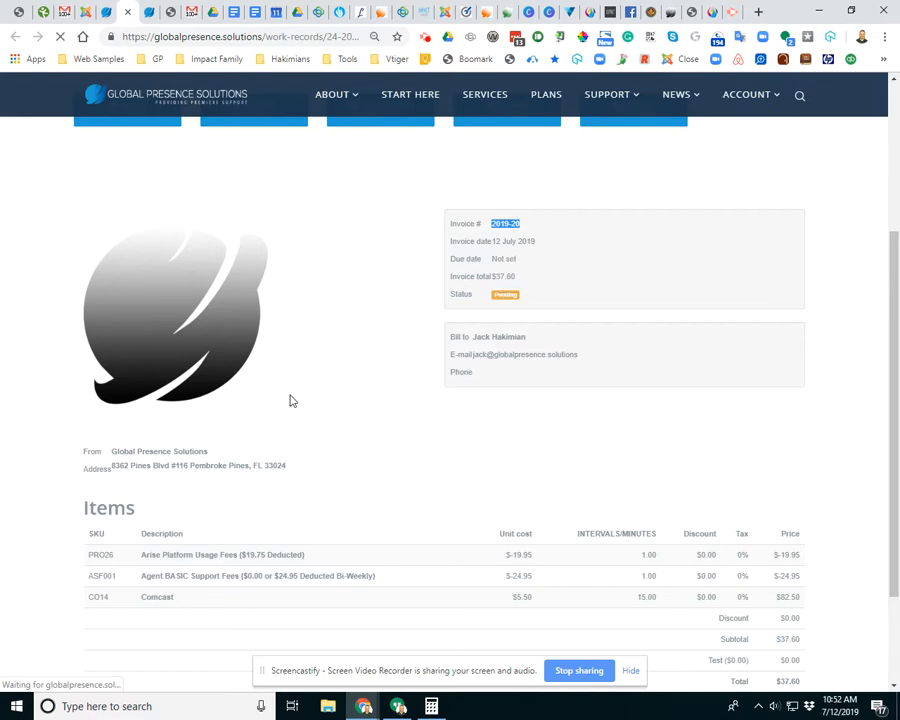
{"action": "scroll", "coordinate": [235, 547], "scroll_direction": "down", "scroll_amount": 3}
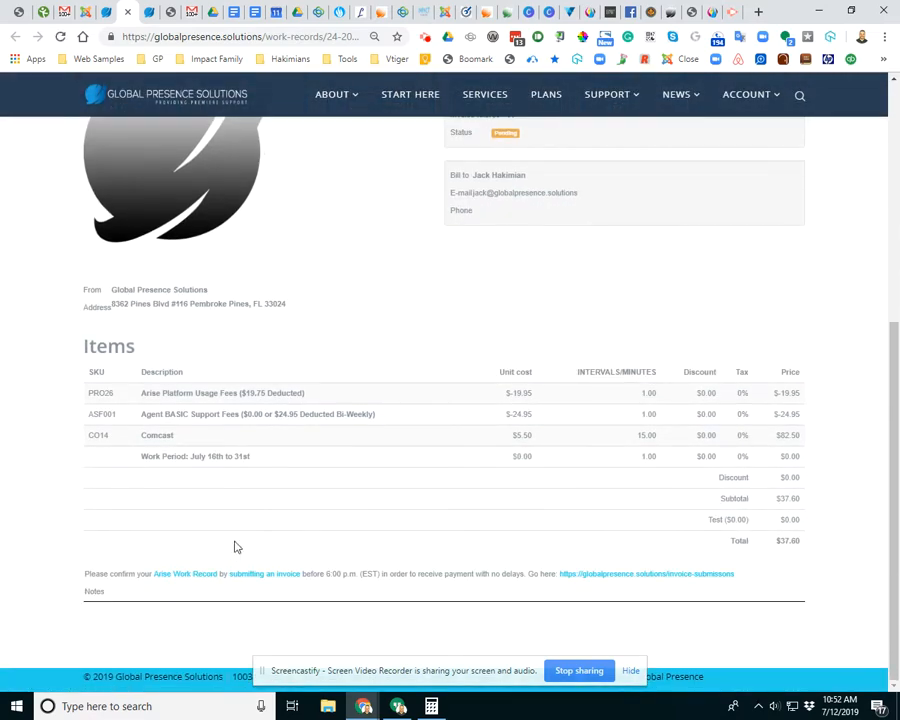
- Set the submission form's Period Worked to 07/16/2019 through 07/31/2019
{"action": "left_click", "coordinate": [102, 14]}
{"action": "left_click", "coordinate": [225, 444]}
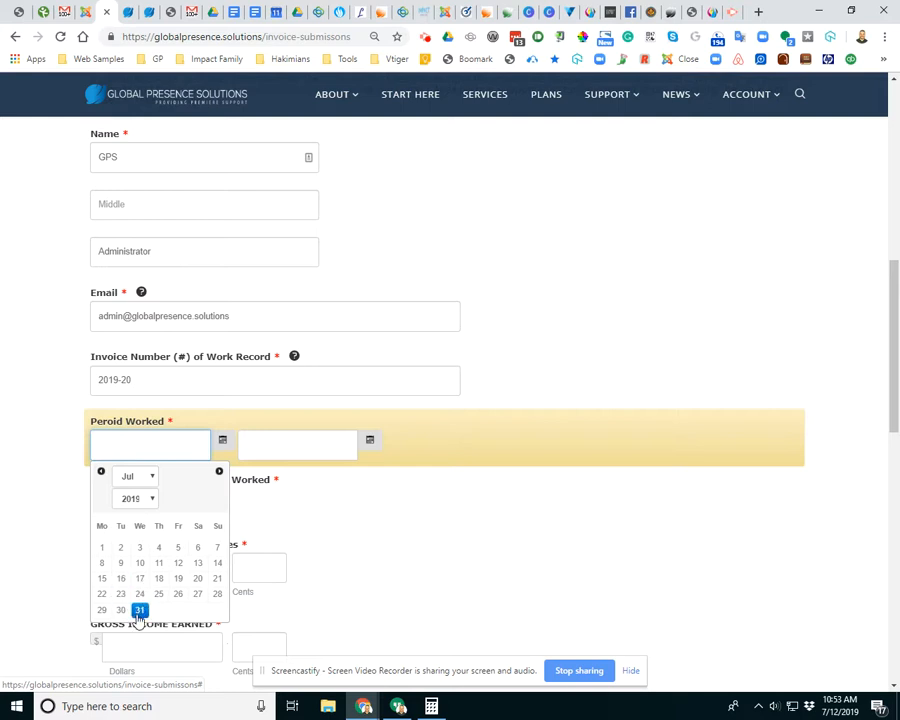
{"action": "left_click", "coordinate": [218, 471]}
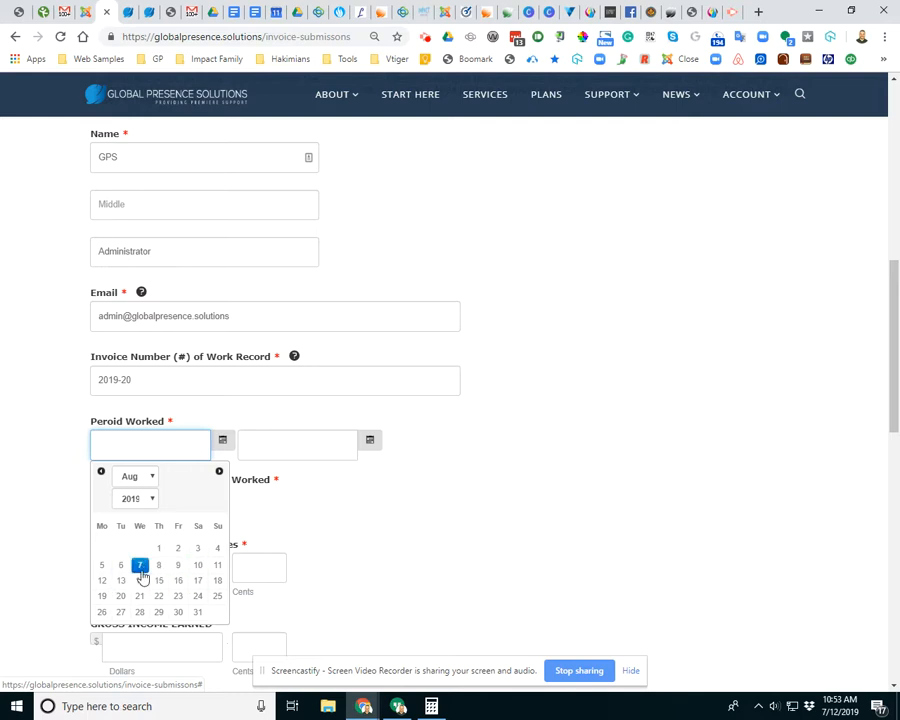
{"action": "left_click", "coordinate": [101, 472]}
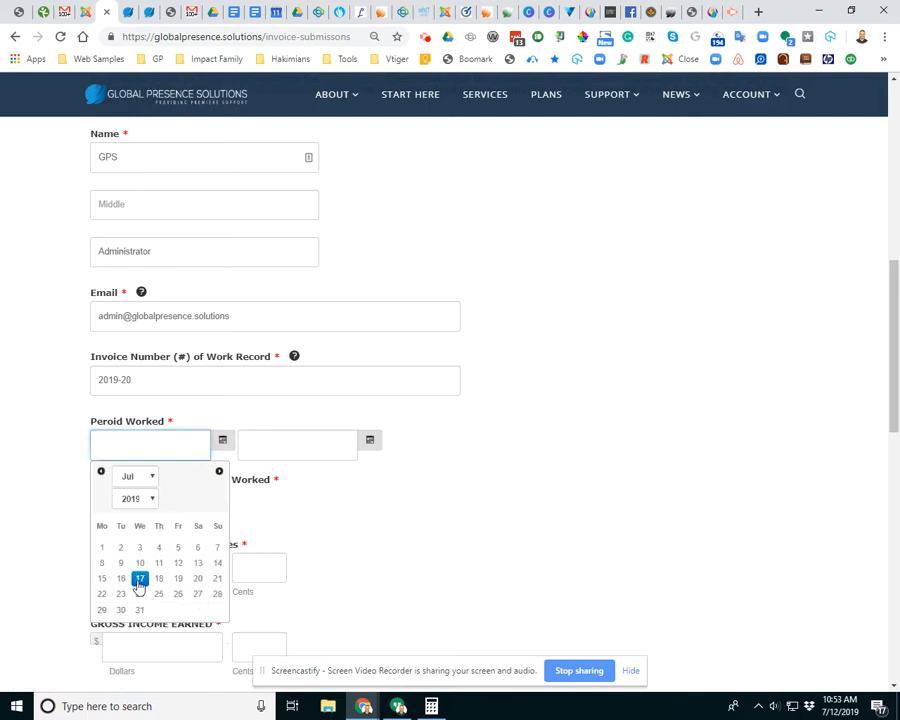
{"action": "mouse_move", "coordinate": [604, 96]}
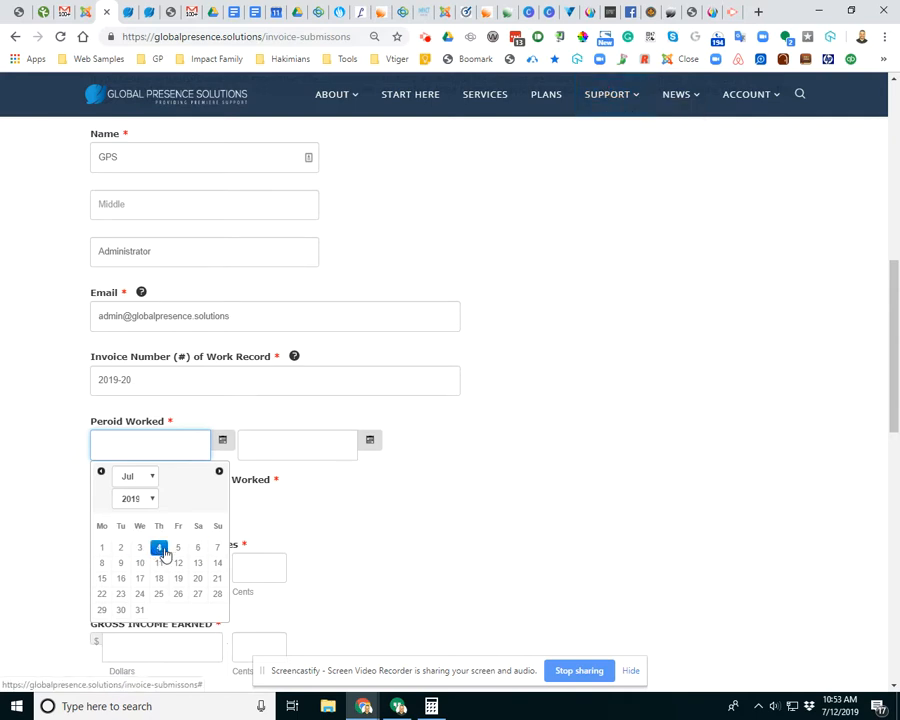
{"action": "left_click", "coordinate": [121, 580]}
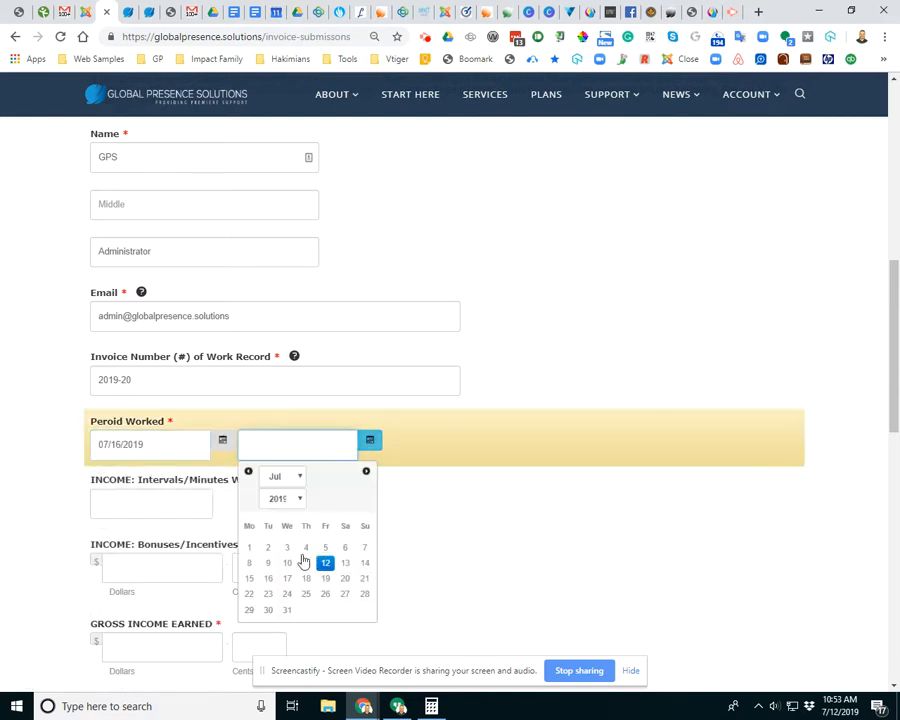
{"action": "left_click", "coordinate": [287, 610]}
- Look up the Comcast line's intervals/minutes on the opened invoice for the form's Intervals/Minutes Worked field
{"action": "left_click", "coordinate": [152, 506]}
{"action": "scroll", "coordinate": [180, 512], "scroll_direction": "down", "scroll_amount": 2}
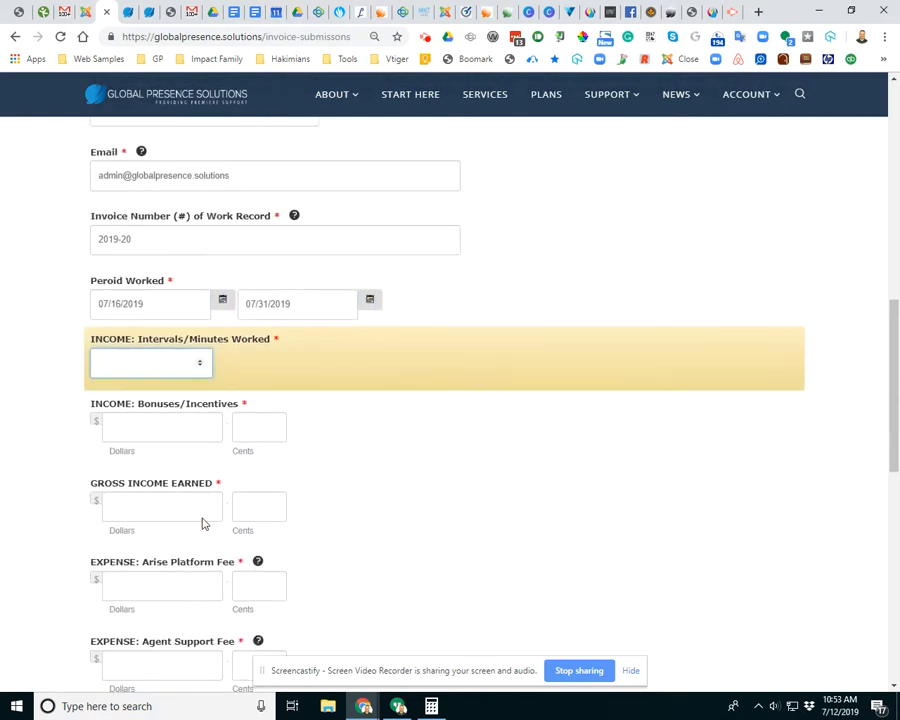
{"action": "left_click", "coordinate": [147, 13]}
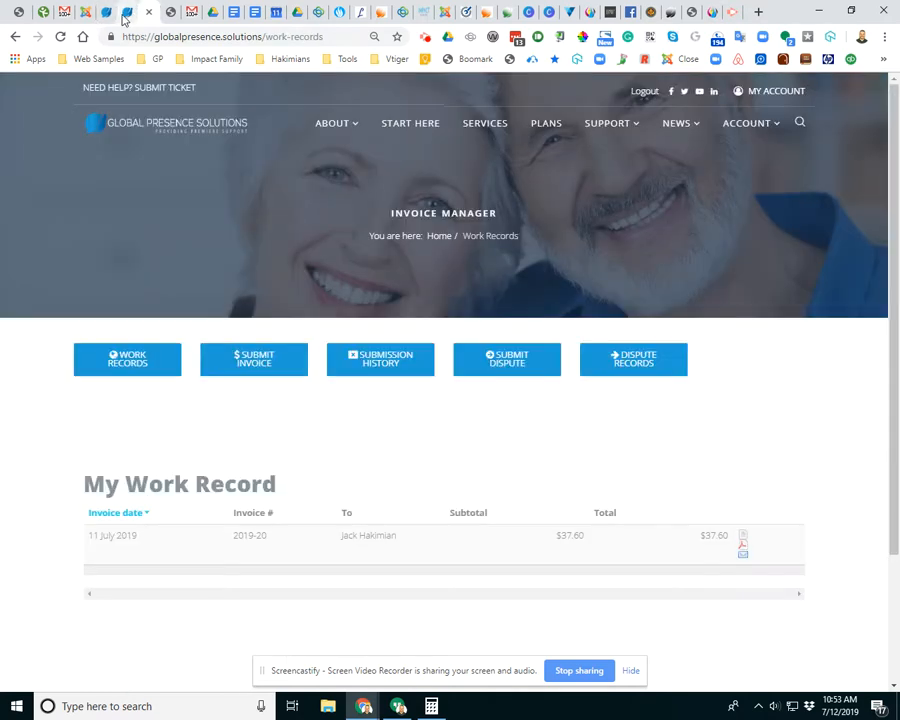
{"action": "left_click", "coordinate": [125, 13]}
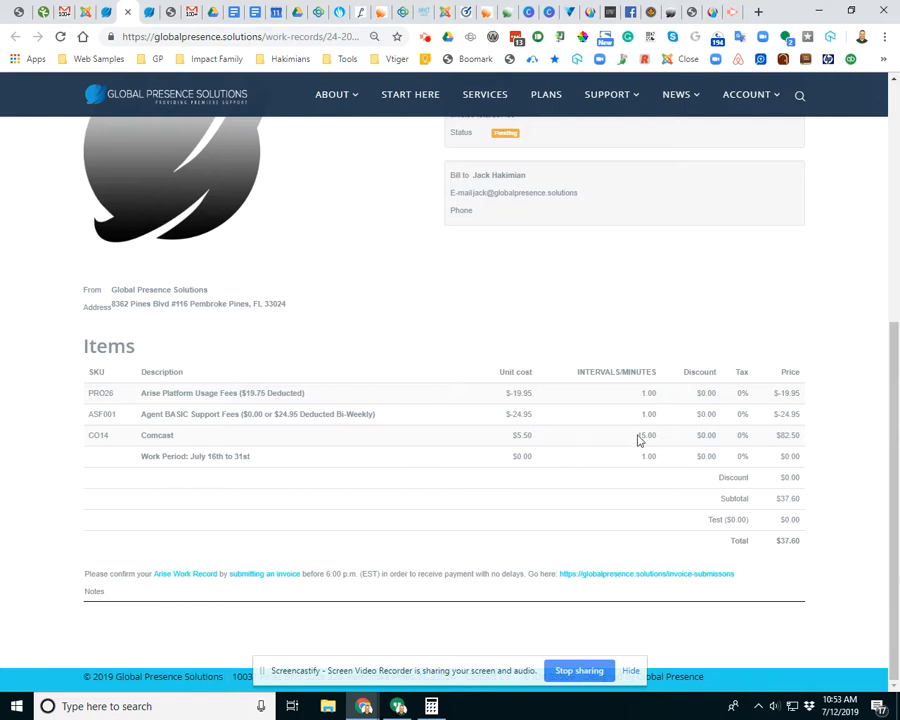
{"action": "left_click_drag", "start_coordinate": [658, 442], "coordinate": [633, 444]}
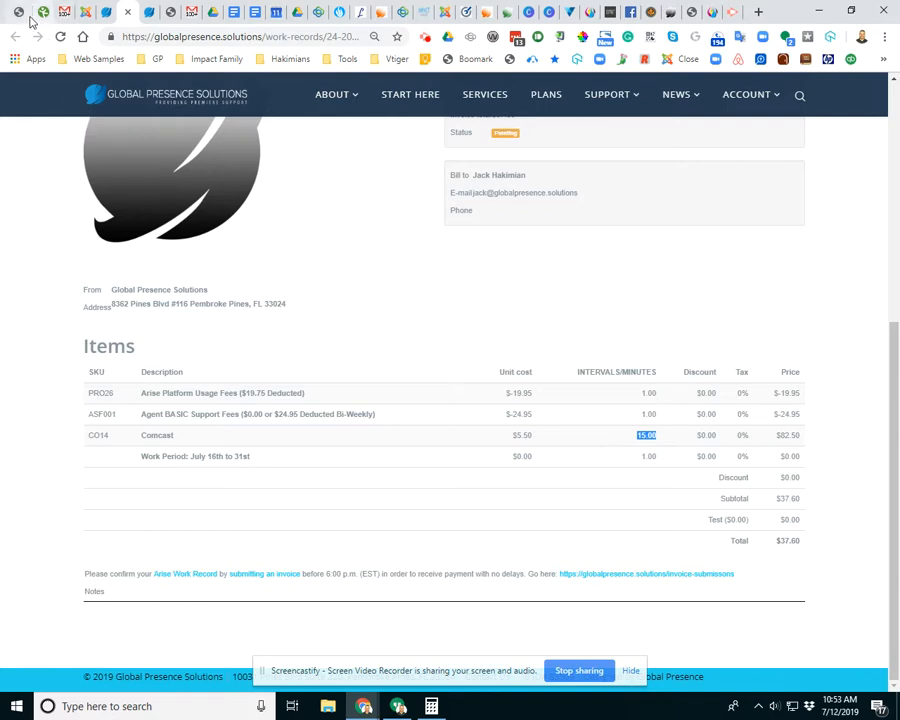
- Enter 15 as the Intervals/Minutes Worked on the submission form
{"action": "left_click", "coordinate": [82, 15]}
{"action": "left_click", "coordinate": [107, 22]}
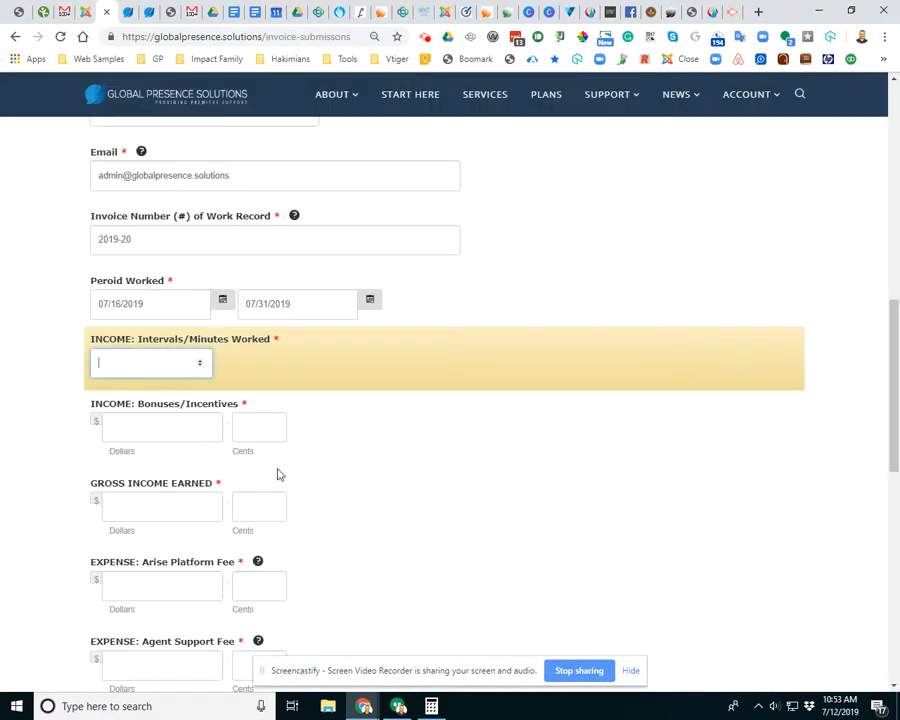
{"action": "left_click", "coordinate": [138, 427]}
{"action": "left_click", "coordinate": [143, 371]}
{"action": "type", "text": "15"}
{"action": "left_click", "coordinate": [60, 320]}
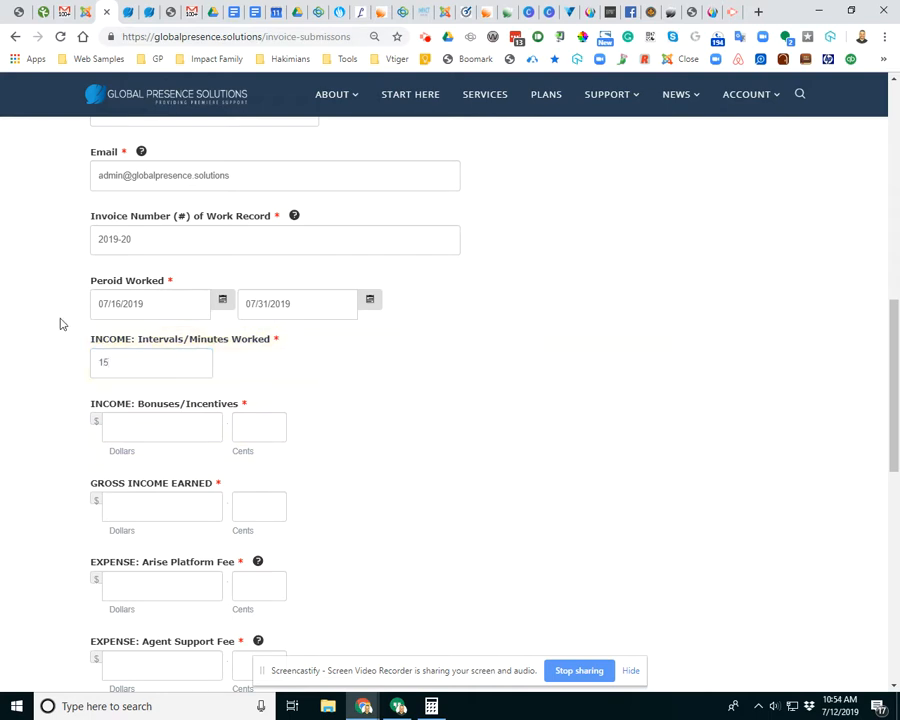
{"action": "left_click", "coordinate": [135, 368]}
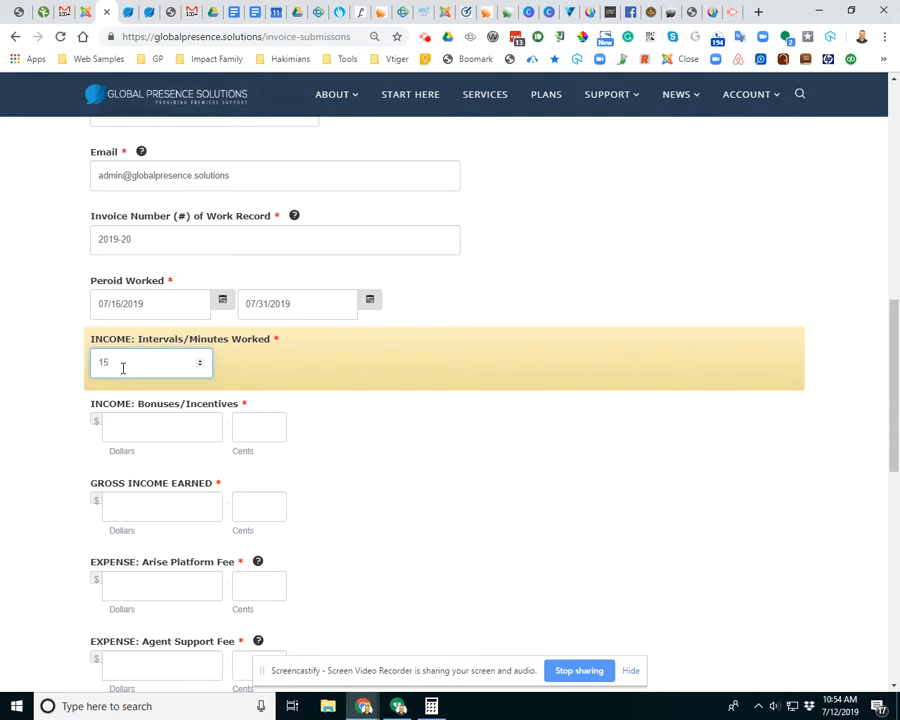
- Recheck the Comcast line's intervals on the opened invoice and return to the submission form
{"action": "left_click", "coordinate": [148, 16]}
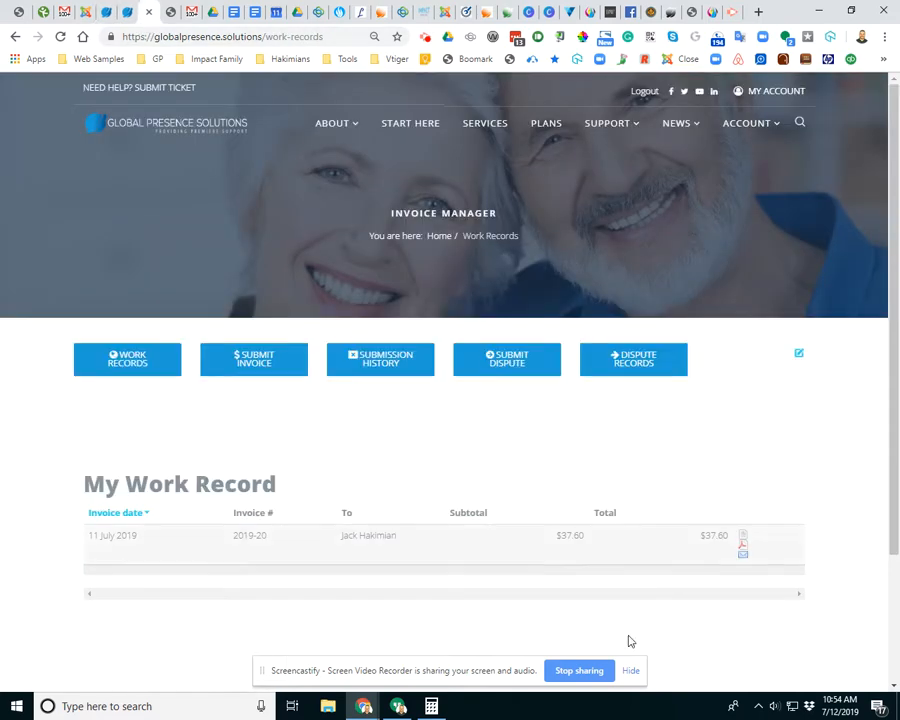
{"action": "left_click", "coordinate": [129, 17]}
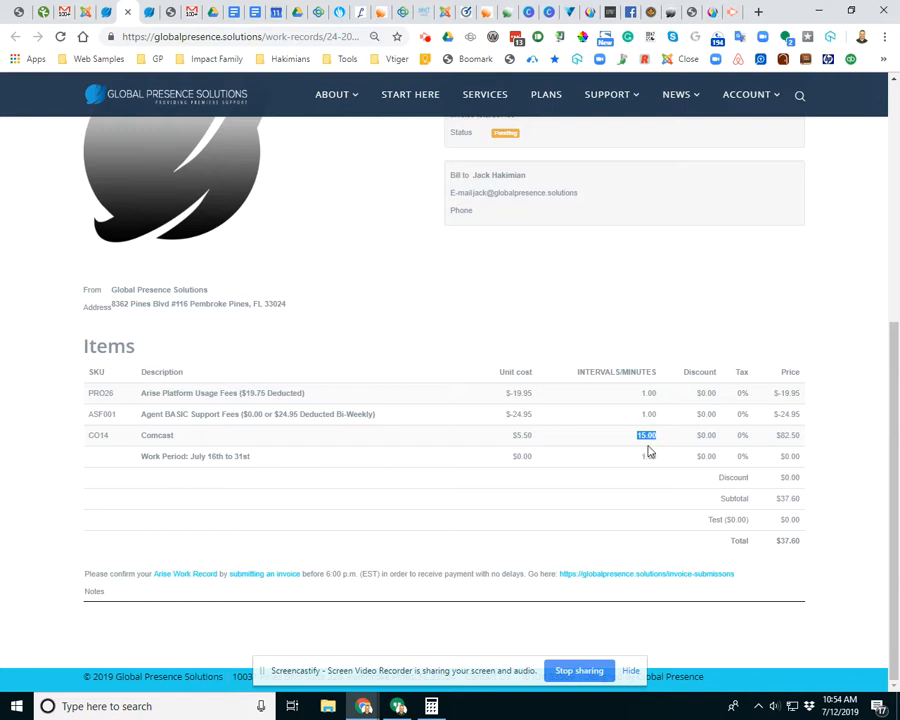
{"action": "left_click", "coordinate": [88, 14]}
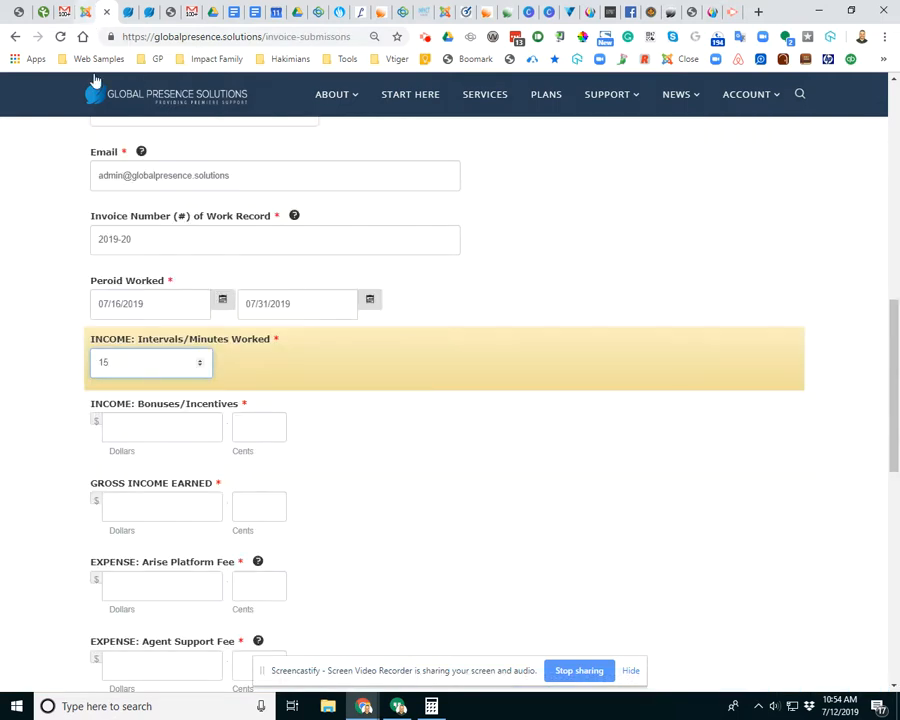
- Check the invoice for bonuses and set the form's Bonuses/Incentives income to 0 dollars and 0 cents
{"action": "left_click", "coordinate": [195, 428]}
{"action": "scroll", "coordinate": [152, 339], "scroll_direction": "down", "scroll_amount": 1}
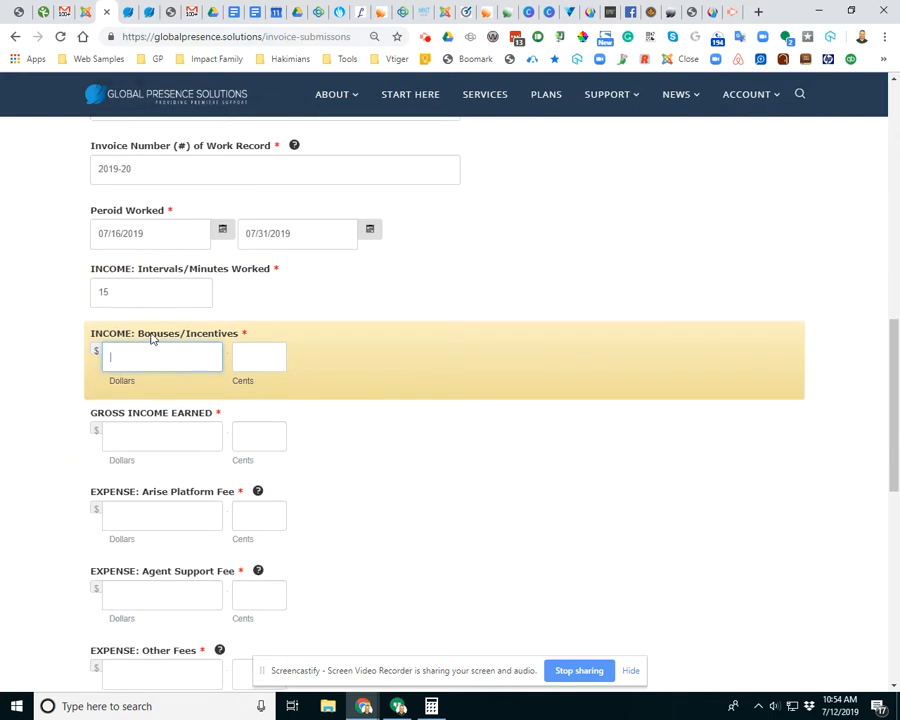
{"action": "left_click", "coordinate": [125, 12]}
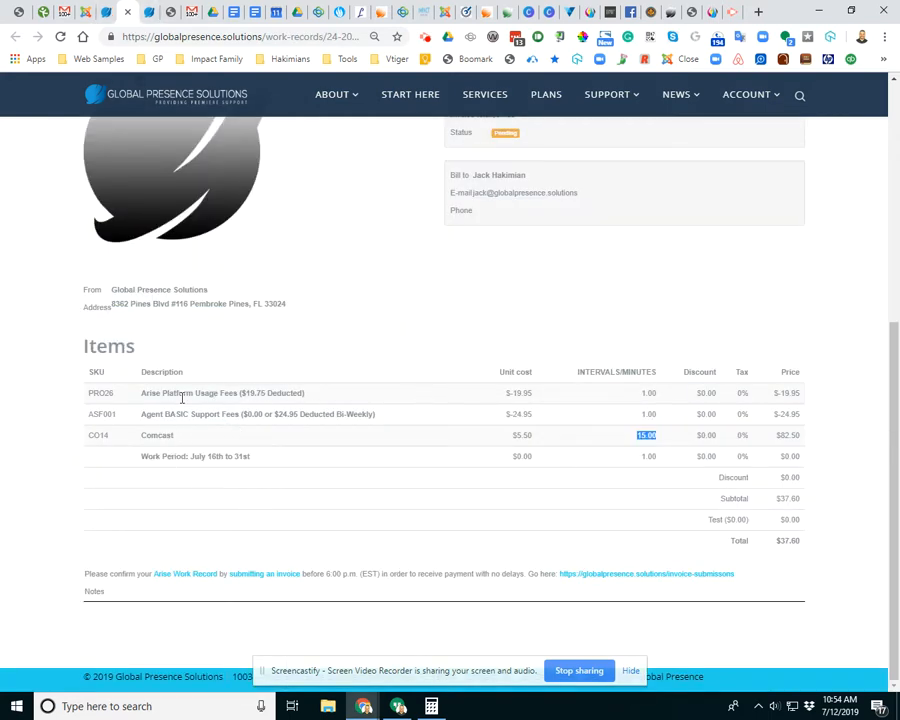
{"action": "left_click", "coordinate": [89, 19]}
{"action": "left_click", "coordinate": [114, 17]}
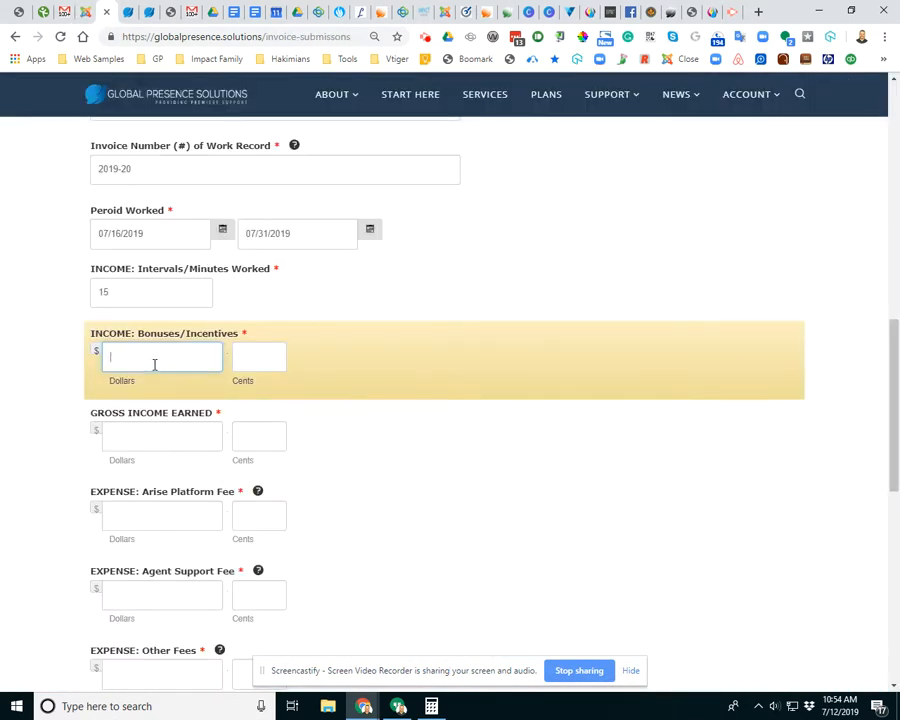
{"action": "left_click", "coordinate": [240, 353]}
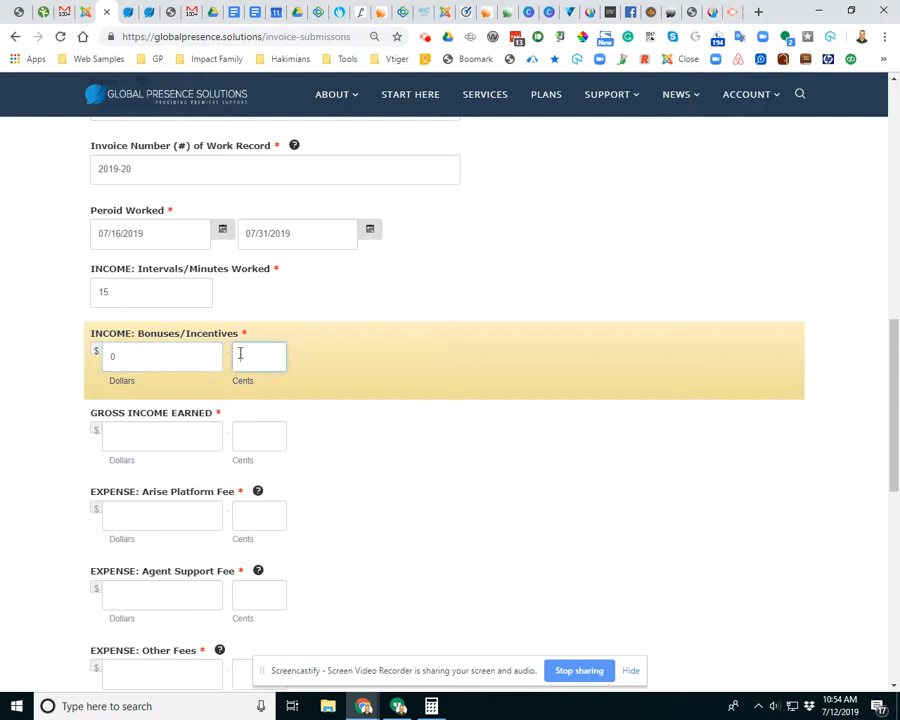
{"action": "type", "text": "0"}
{"action": "key", "text": "Tab"}
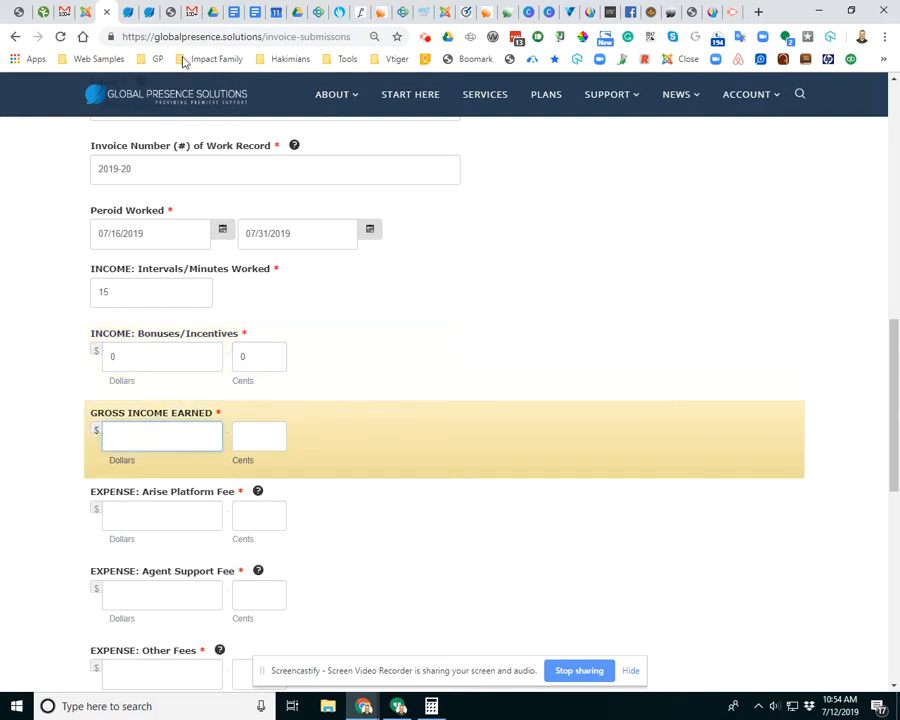
- Copy the Comcast line's price from the opened invoice
{"action": "left_click", "coordinate": [150, 15]}
{"action": "left_click", "coordinate": [127, 27]}
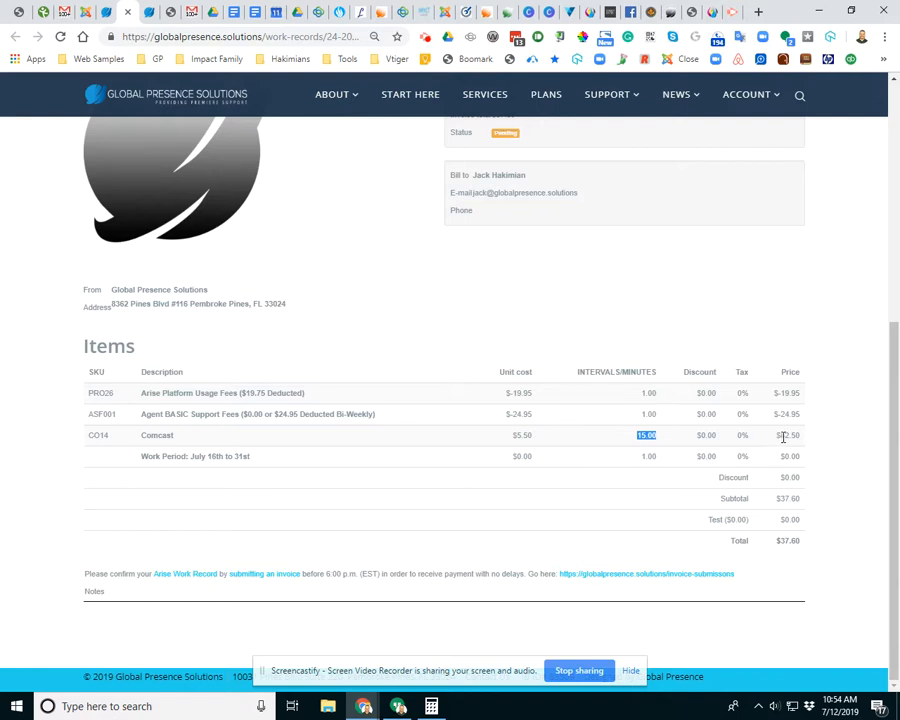
{"action": "left_click_drag", "start_coordinate": [781, 437], "coordinate": [800, 437]}
{"action": "right_click", "coordinate": [797, 437]}
{"action": "left_click", "coordinate": [790, 446]}
- Set Gross Income Earned on the submission form to 82 dollars and 50 cents, and go to the Arise Platform Fee field
{"action": "left_click", "coordinate": [80, 12]}
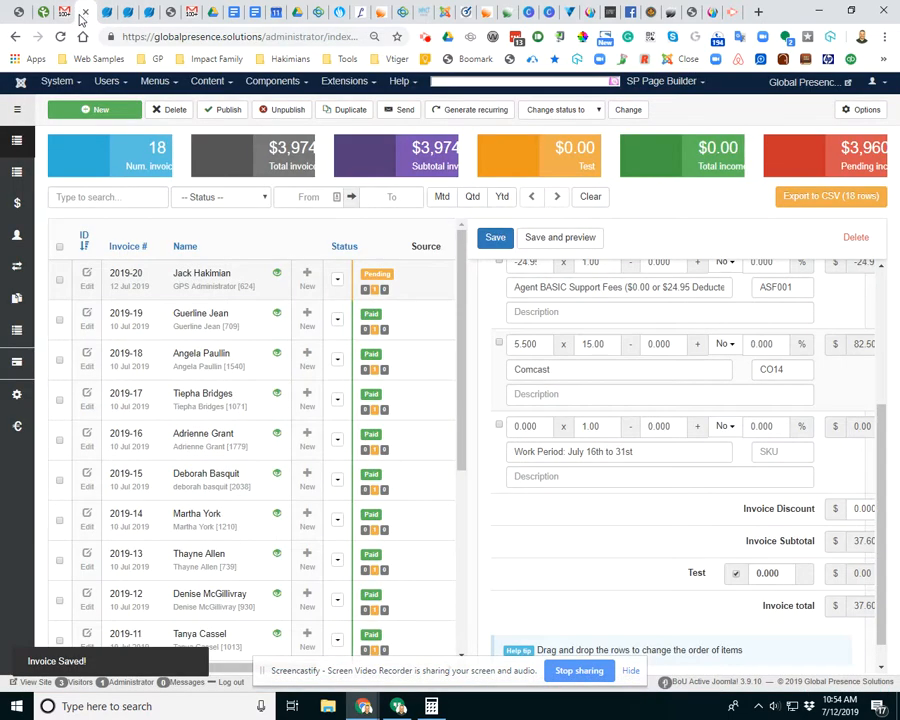
{"action": "left_click", "coordinate": [104, 12]}
{"action": "left_click", "coordinate": [200, 424]}
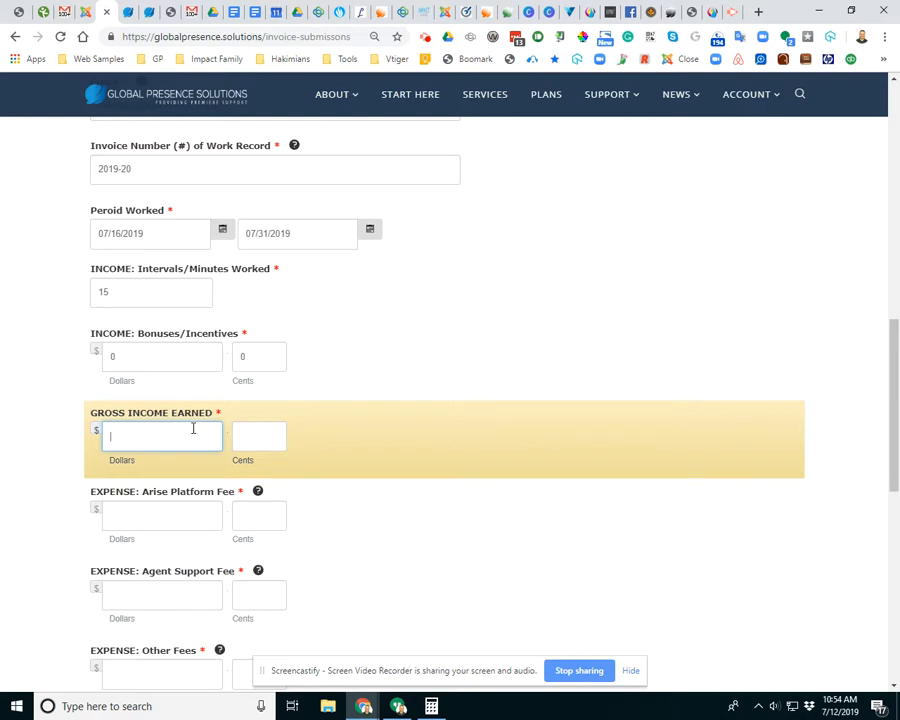
{"action": "left_click", "coordinate": [126, 14]}
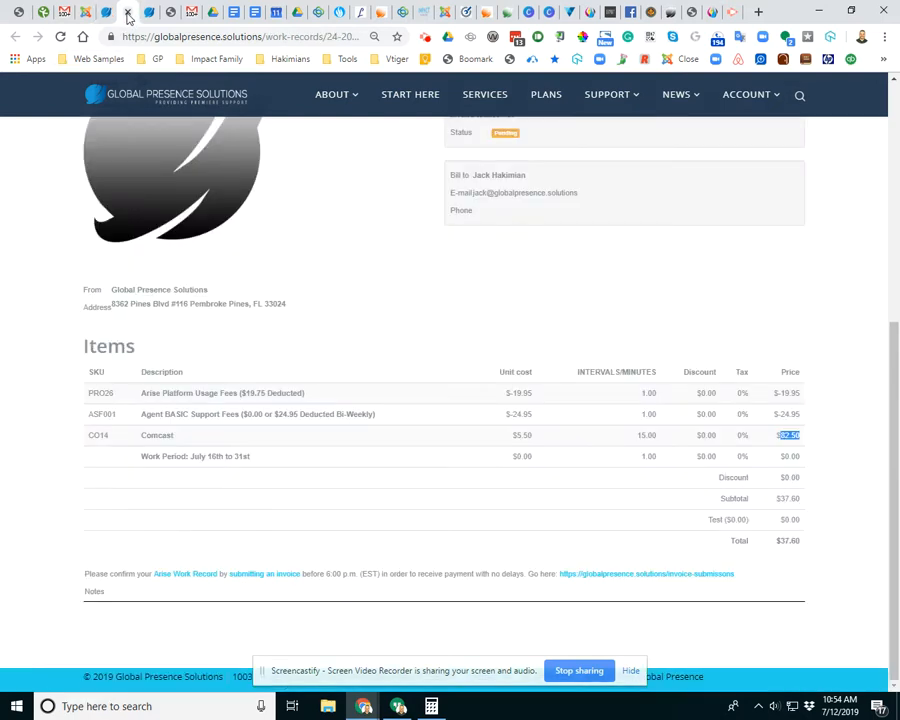
{"action": "left_click", "coordinate": [104, 14]}
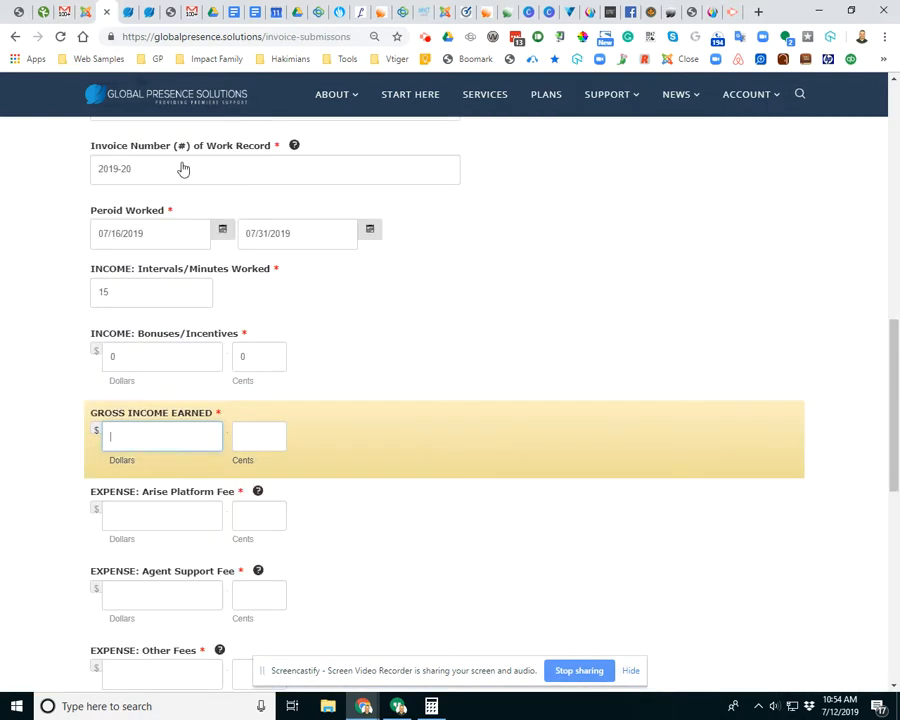
{"action": "left_click", "coordinate": [256, 447]}
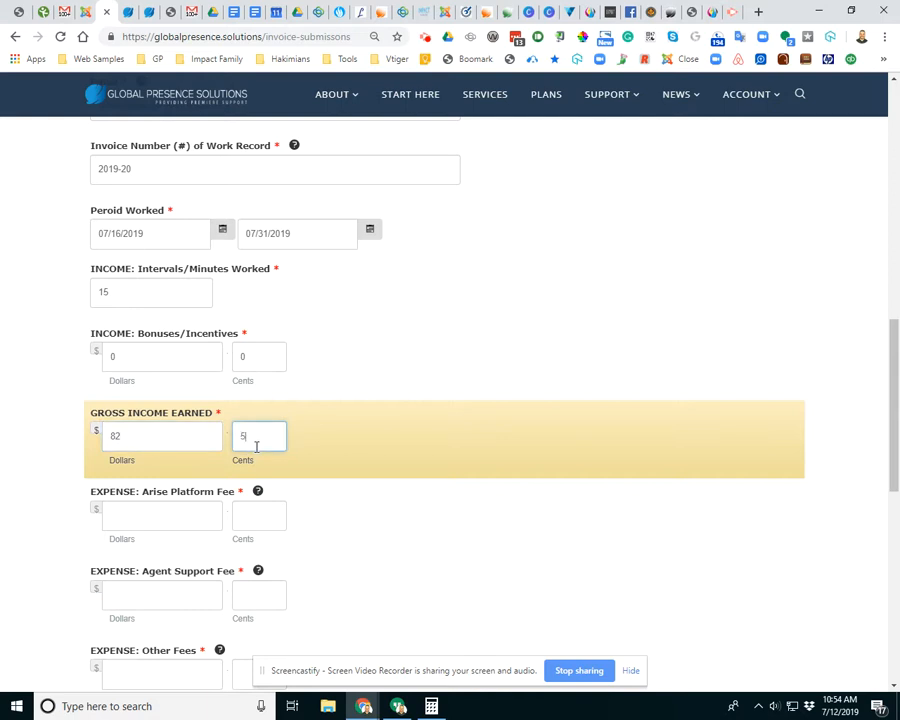
{"action": "left_click", "coordinate": [156, 516]}
{"action": "scroll", "coordinate": [200, 500], "scroll_direction": "down", "scroll_amount": 2}
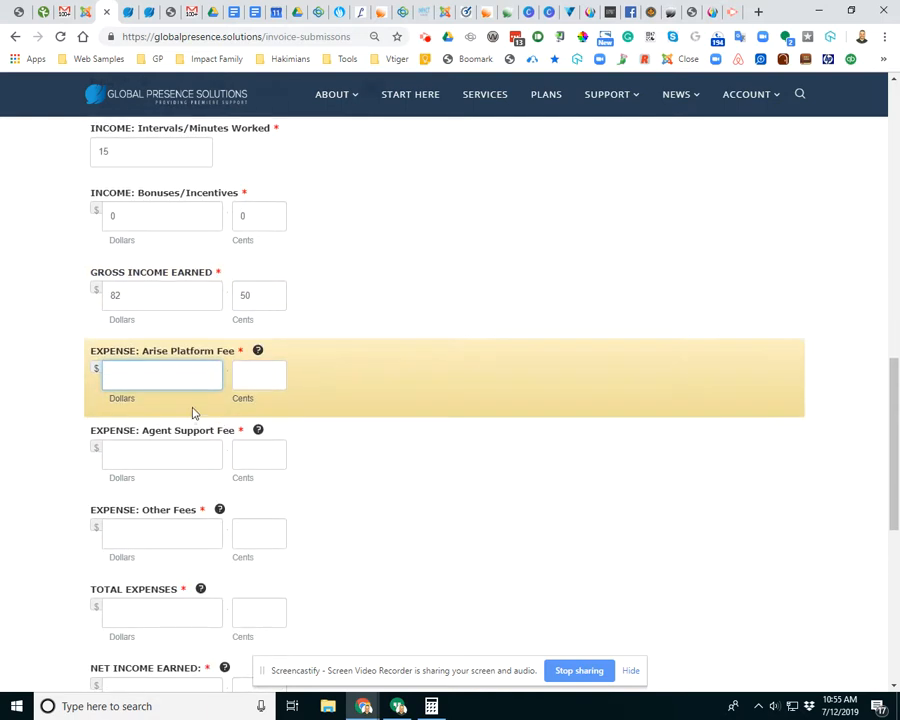
- Check the platform usage fee on the opened invoice and set the form's Arise Platform Fee to 19 dollars and 95 cents
{"action": "left_click", "coordinate": [128, 14]}
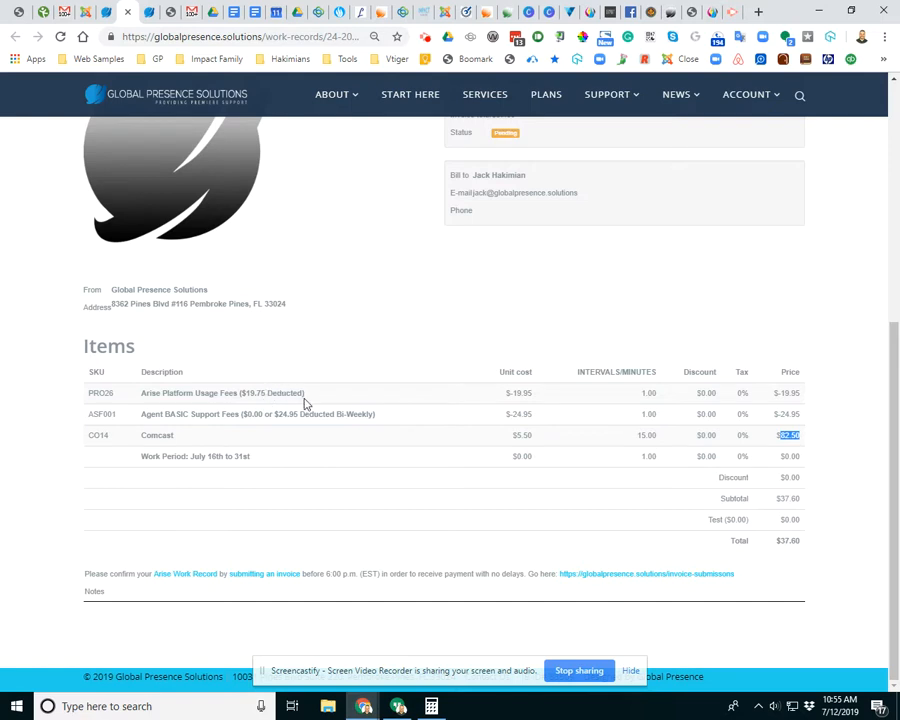
{"action": "left_click", "coordinate": [88, 14]}
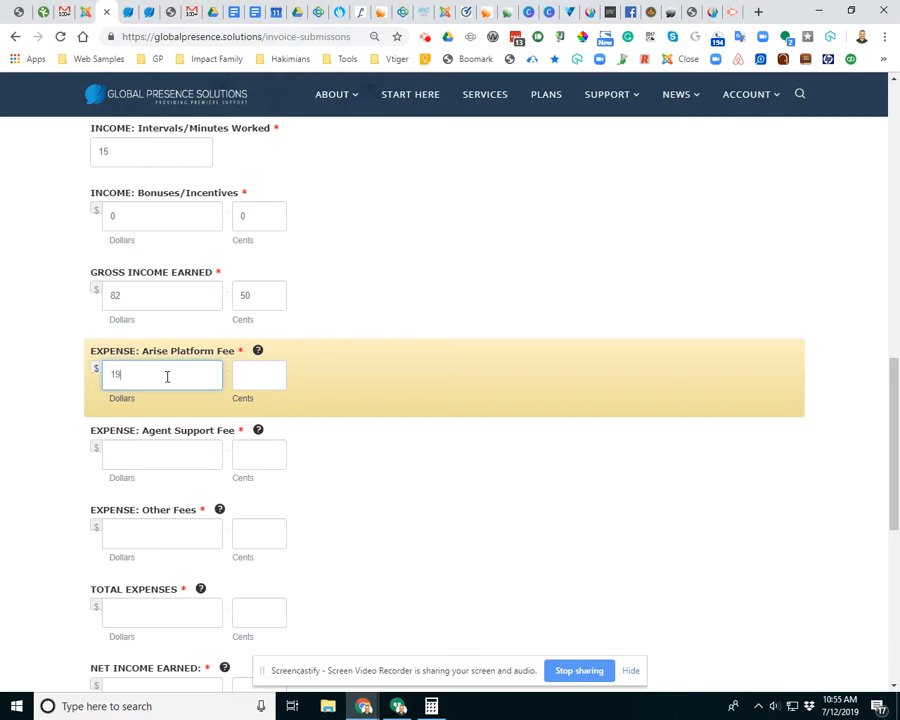
{"action": "left_click", "coordinate": [248, 381]}
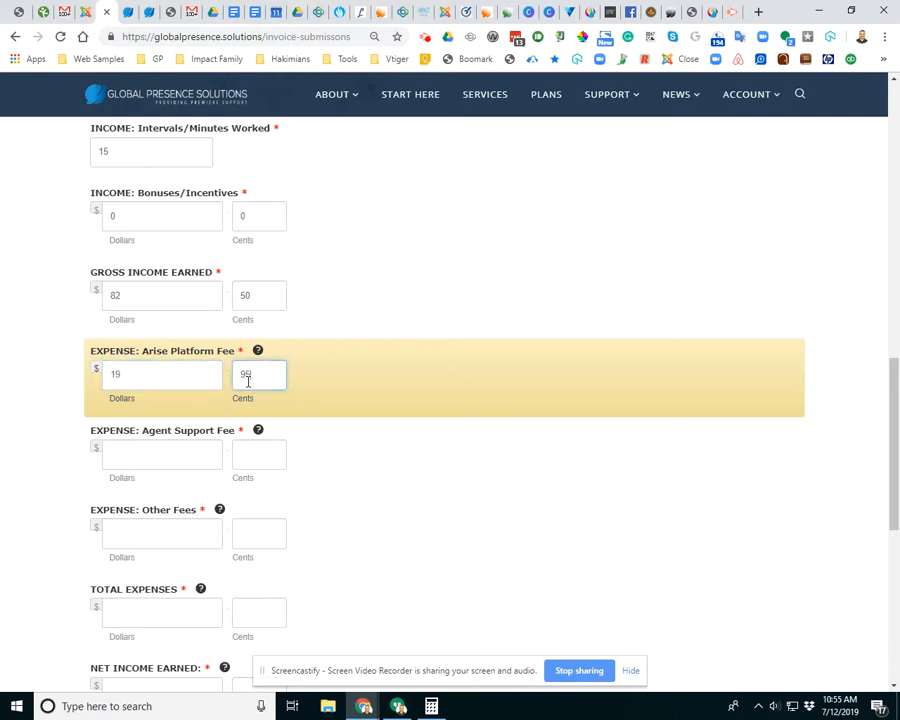
- Check the agent support fee on the invoice and set the form's Agent Support Fee to 24 dollars and 95 cents
{"action": "left_click", "coordinate": [197, 461]}
{"action": "left_click", "coordinate": [124, 12]}
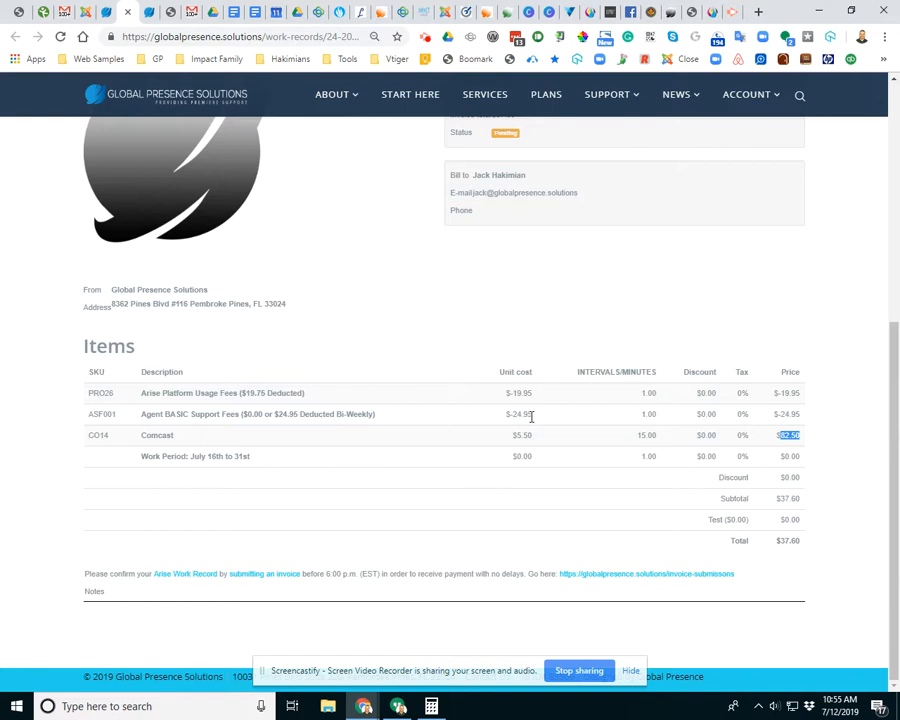
{"action": "left_click", "coordinate": [88, 12]}
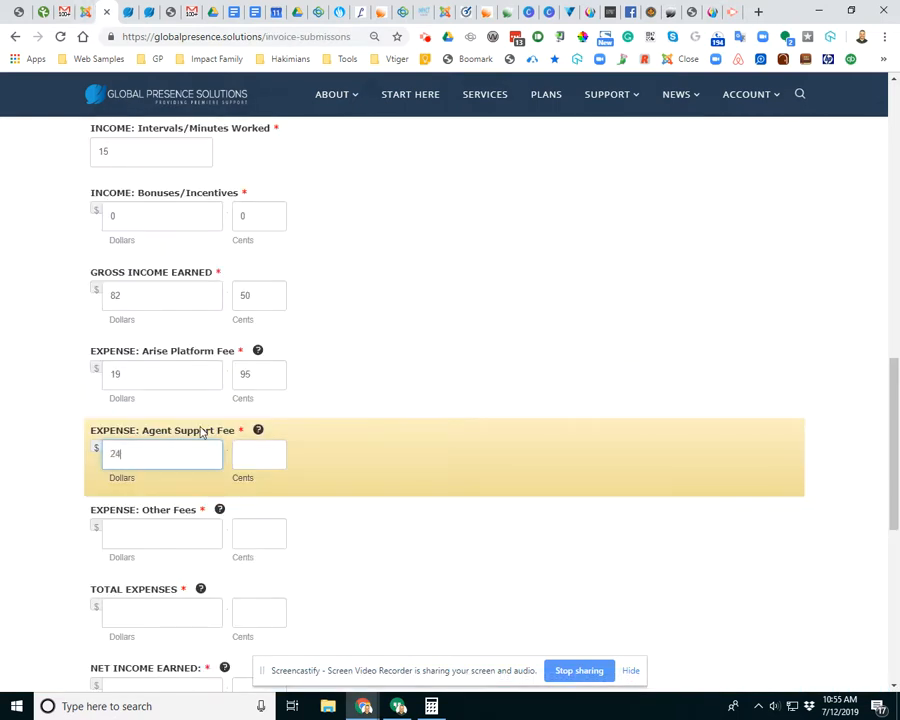
{"action": "type", "text": "24"}
{"action": "left_click", "coordinate": [273, 456]}
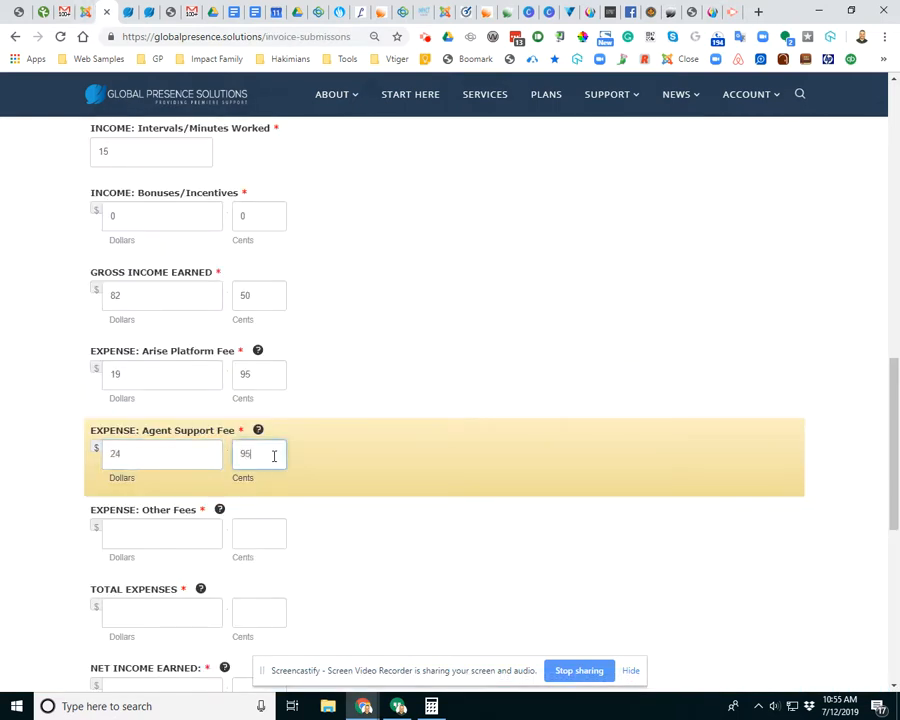
- Check the invoice for any other fees and set the form's Other Fees expense to 0 dollars and 0 cents
{"action": "scroll", "coordinate": [192, 460], "scroll_direction": "down", "scroll_amount": 3}
{"action": "left_click", "coordinate": [148, 318]}
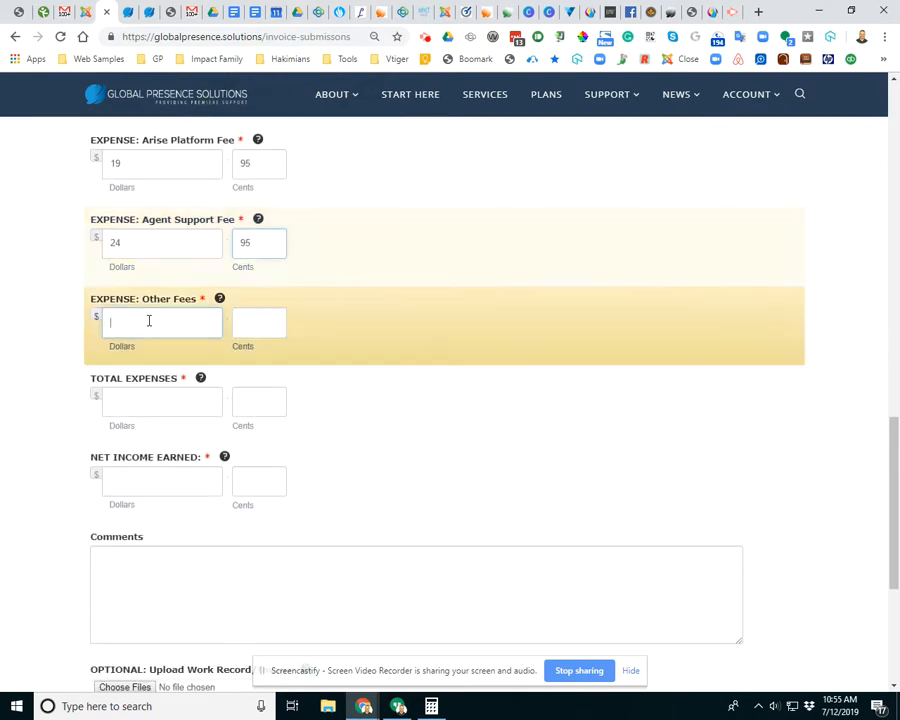
{"action": "left_click", "coordinate": [126, 12]}
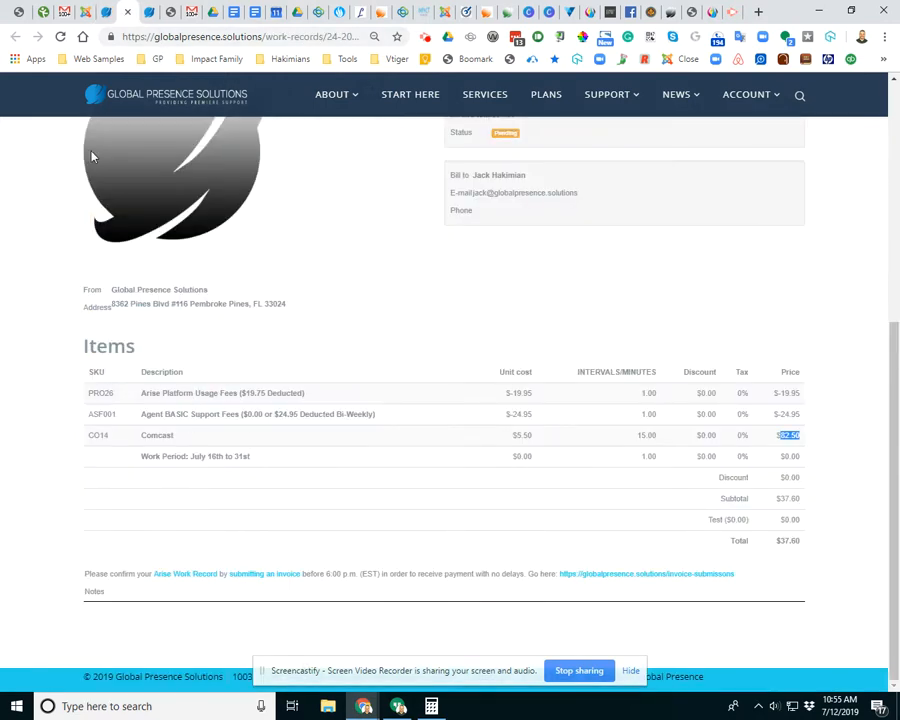
{"action": "left_click", "coordinate": [100, 12]}
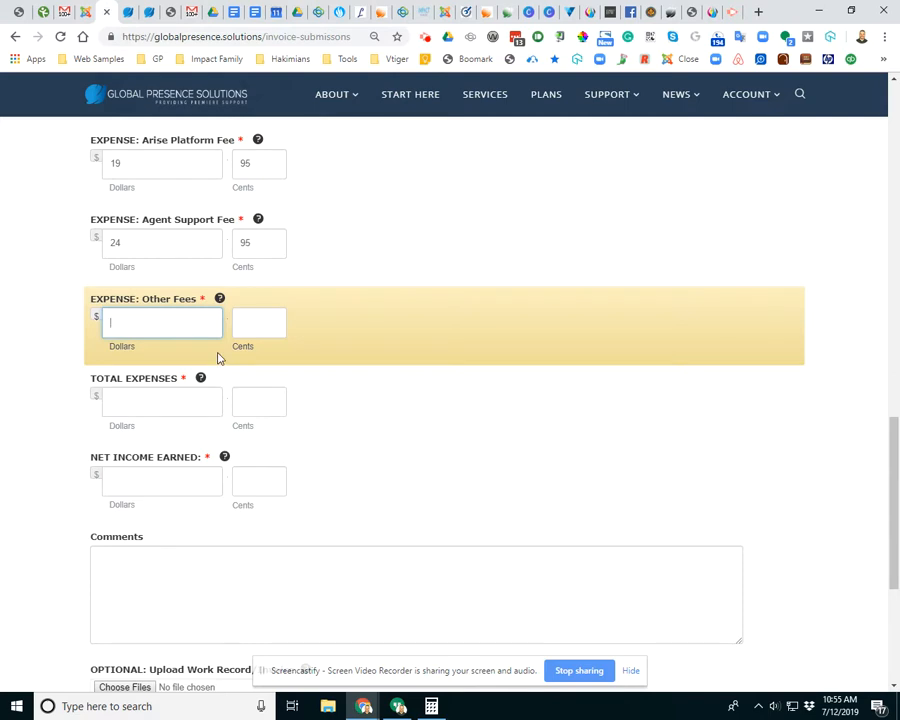
{"action": "left_click", "coordinate": [246, 332]}
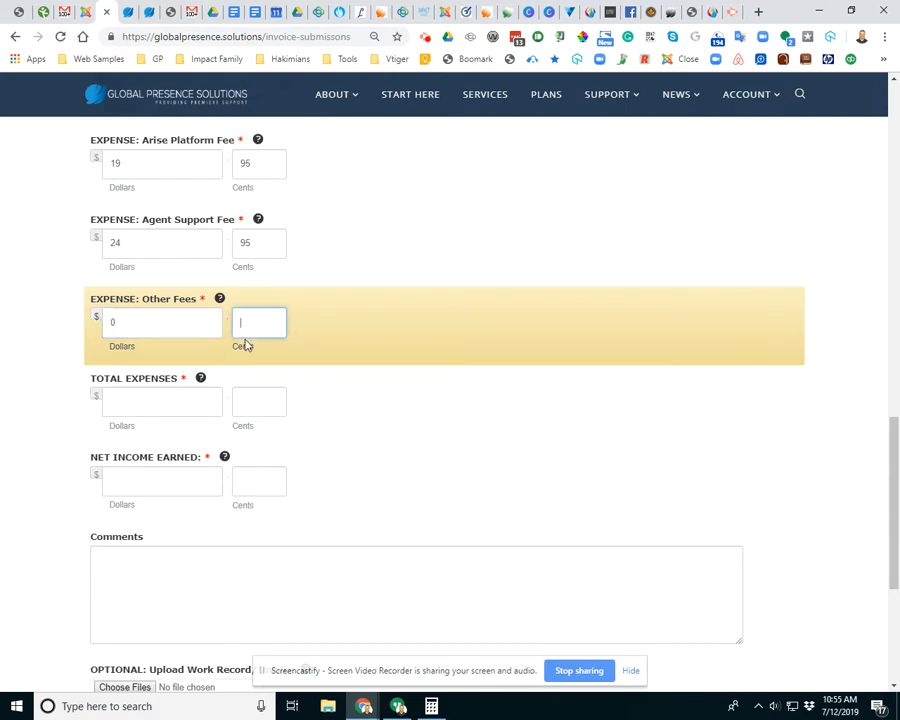
- Switch to Calculator and add the platform fee of 19.95 and the support fee of 24.95 for the Total Expenses field
{"action": "left_click", "coordinate": [200, 414]}
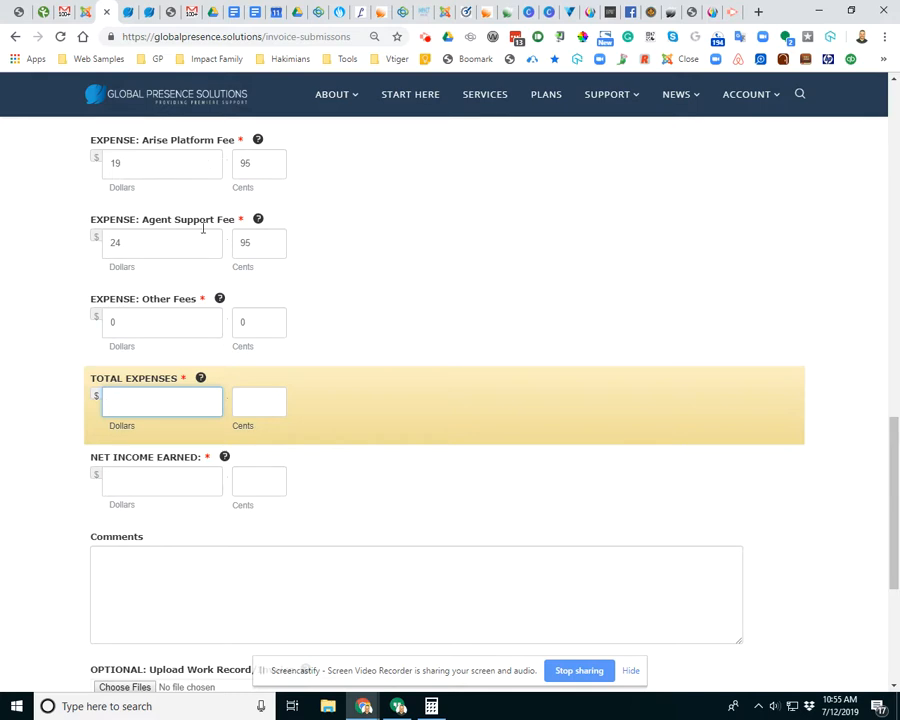
{"action": "left_click", "coordinate": [445, 708]}
{"action": "left_click", "coordinate": [430, 258]}
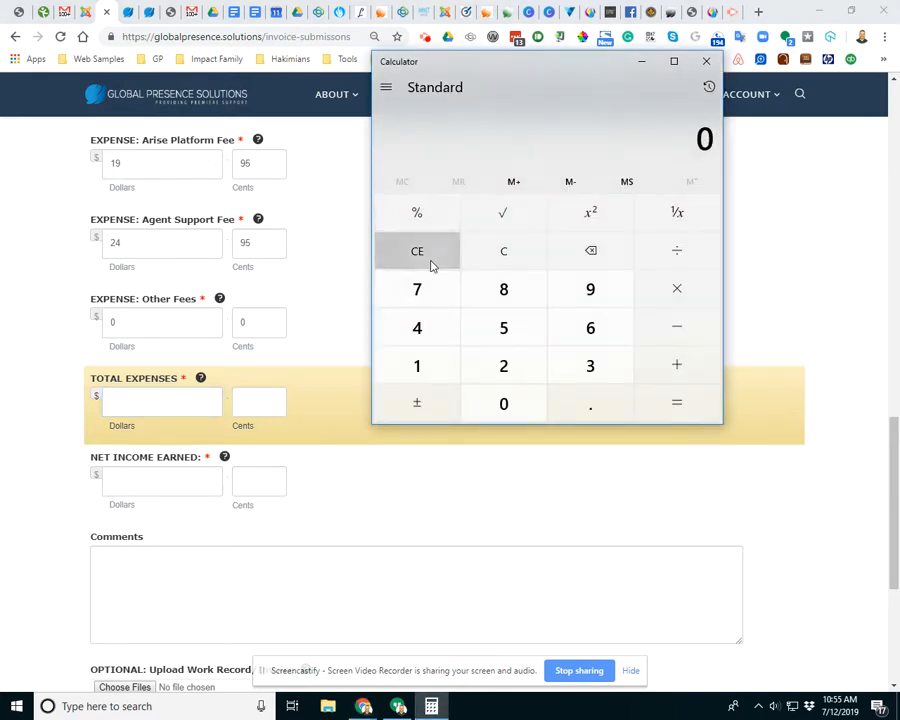
{"action": "left_click", "coordinate": [438, 362]}
{"action": "left_click", "coordinate": [603, 298]}
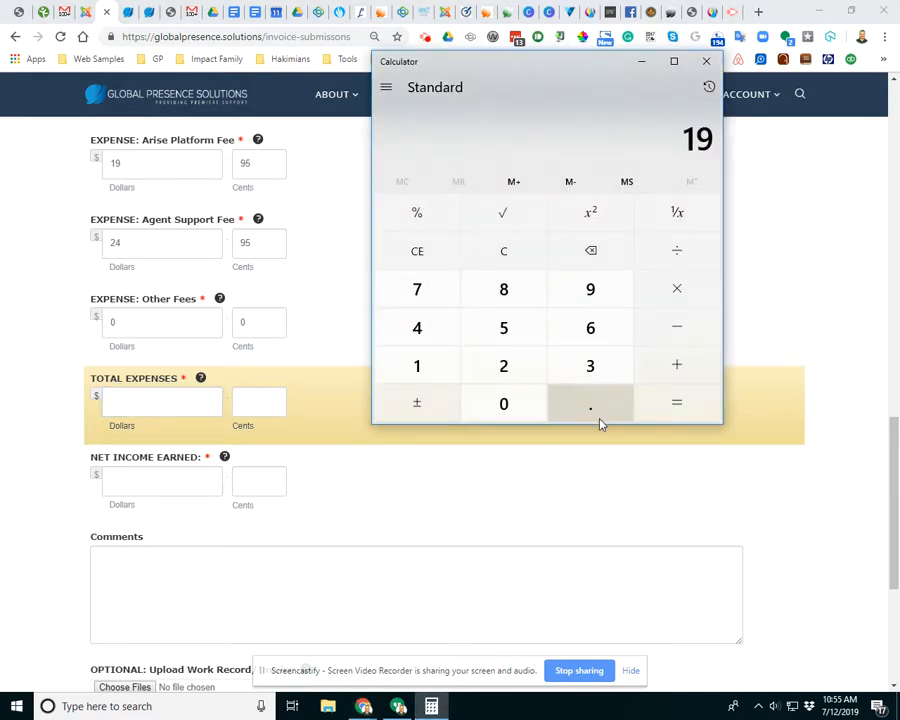
{"action": "left_click", "coordinate": [598, 416]}
{"action": "left_click", "coordinate": [596, 298]}
{"action": "left_click", "coordinate": [506, 330]}
{"action": "left_click", "coordinate": [676, 366]}
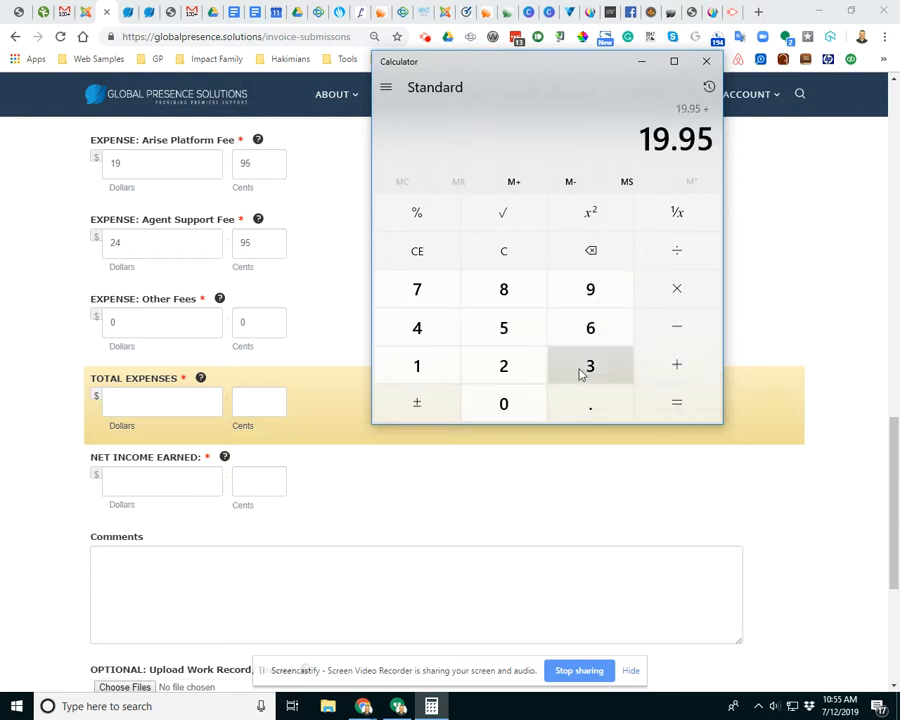
{"action": "left_click", "coordinate": [495, 360]}
{"action": "left_click", "coordinate": [404, 331]}
{"action": "left_click", "coordinate": [558, 410]}
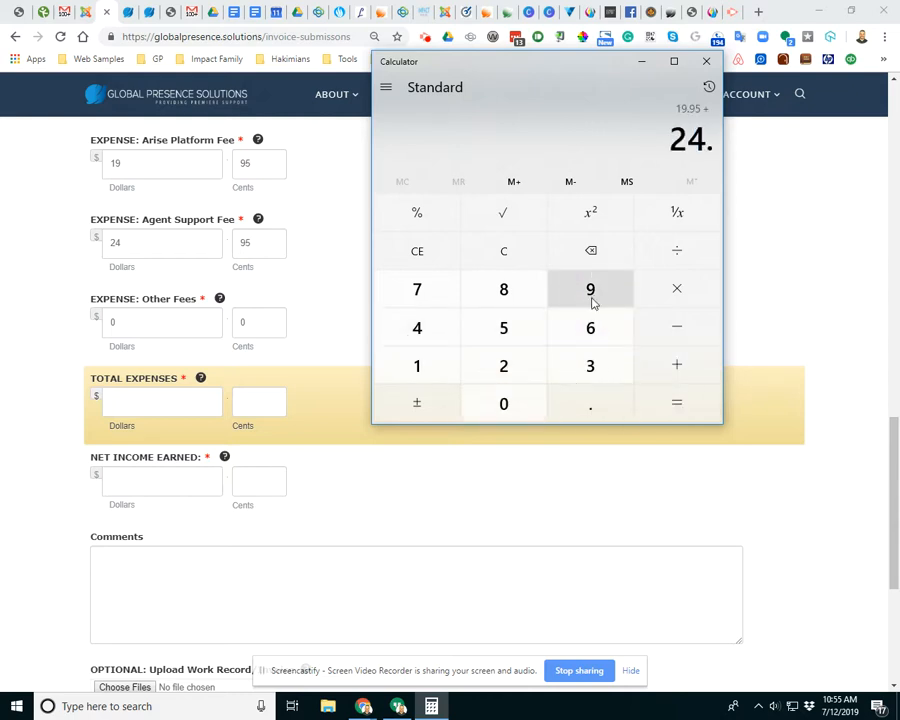
{"action": "left_click", "coordinate": [592, 300]}
{"action": "left_click", "coordinate": [529, 330]}
{"action": "left_click", "coordinate": [686, 406]}
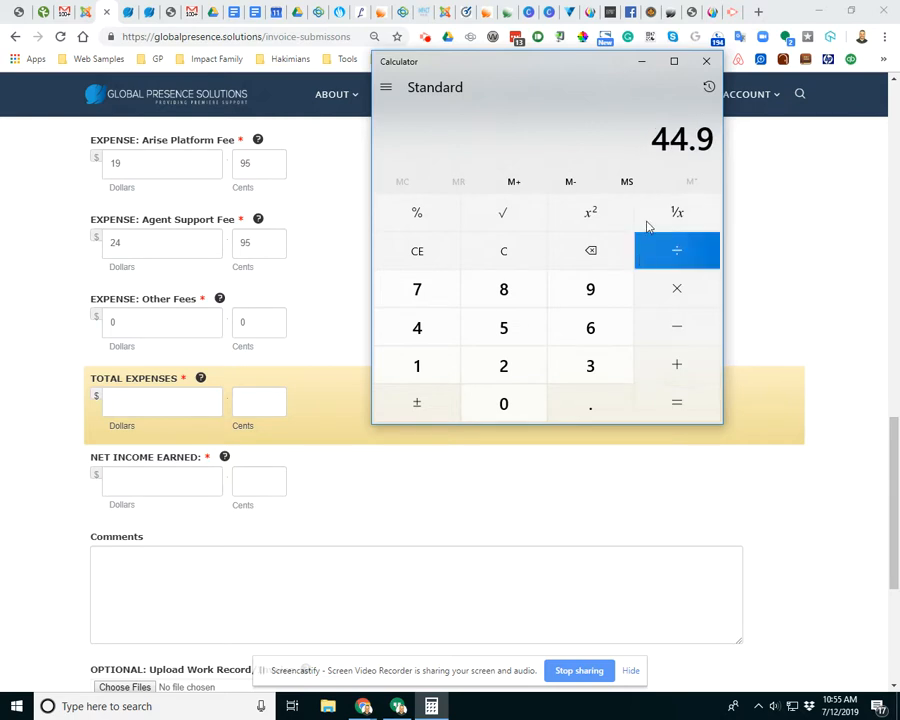
- Carry the calculated sum over to the submission form, setting Total Expenses to 44 dollars and 90 cents
{"action": "right_click", "coordinate": [683, 140]}
{"action": "left_click", "coordinate": [712, 152]}
{"action": "left_click", "coordinate": [126, 404]}
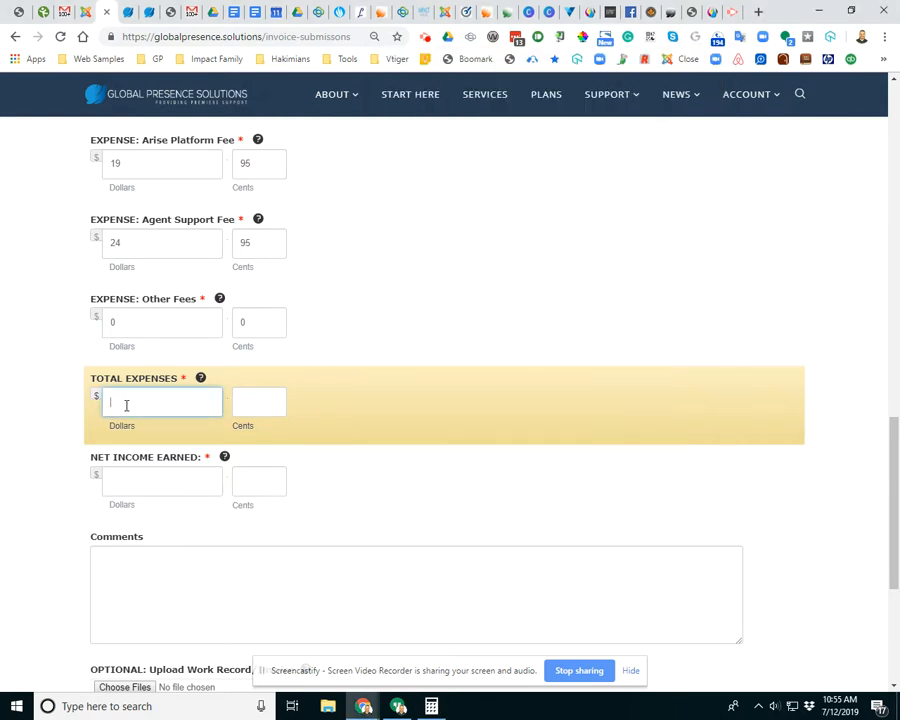
{"action": "left_click", "coordinate": [431, 706]}
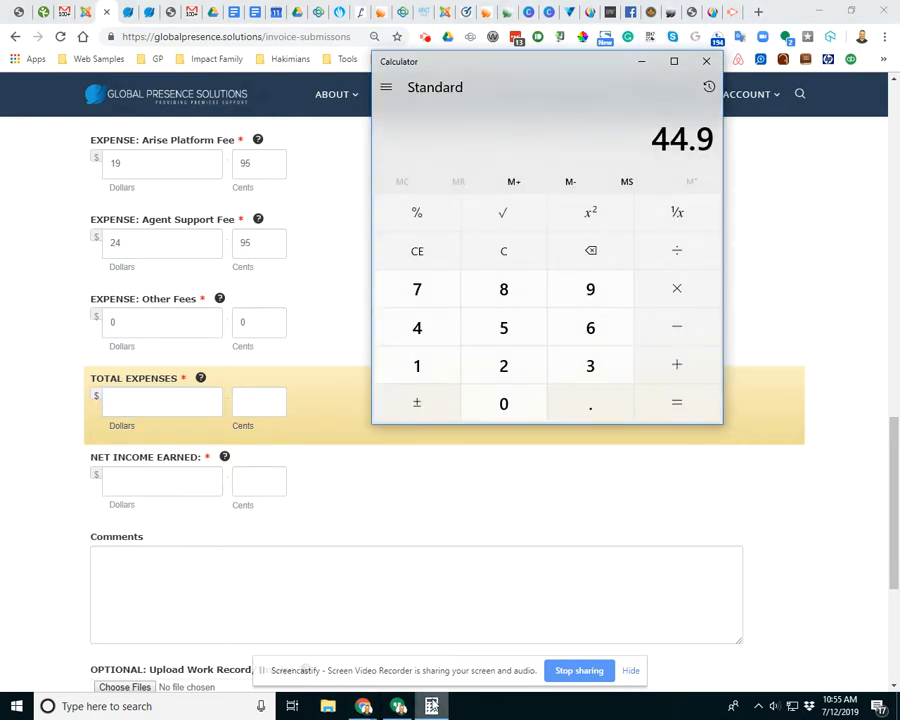
{"action": "left_click", "coordinate": [134, 410]}
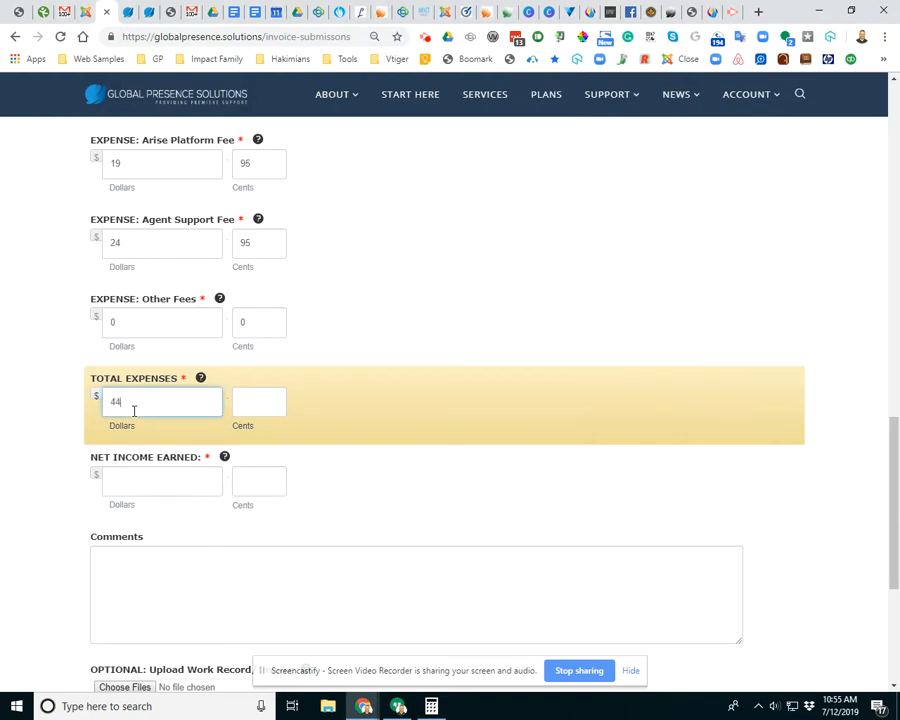
{"action": "left_click", "coordinate": [243, 401]}
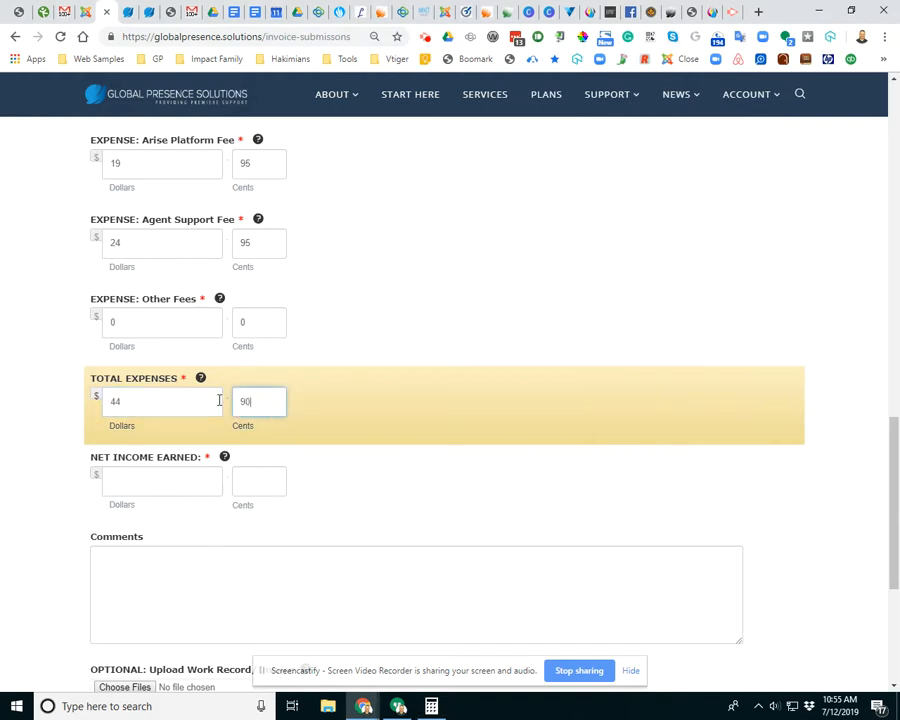
- Review the form's gross income and expenses, look up the invoice total, and set Net Income Earned to 37 dollars and 60 cents
{"action": "left_click", "coordinate": [157, 470]}
{"action": "scroll", "coordinate": [176, 474], "scroll_direction": "down", "scroll_amount": 1}
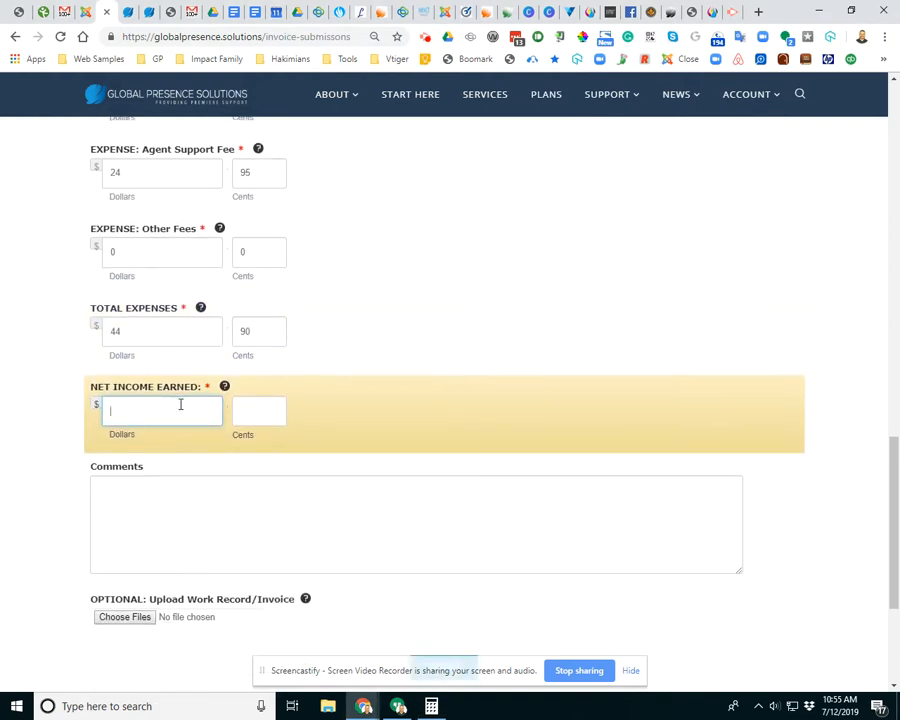
{"action": "scroll", "coordinate": [129, 176], "scroll_direction": "up", "scroll_amount": 2}
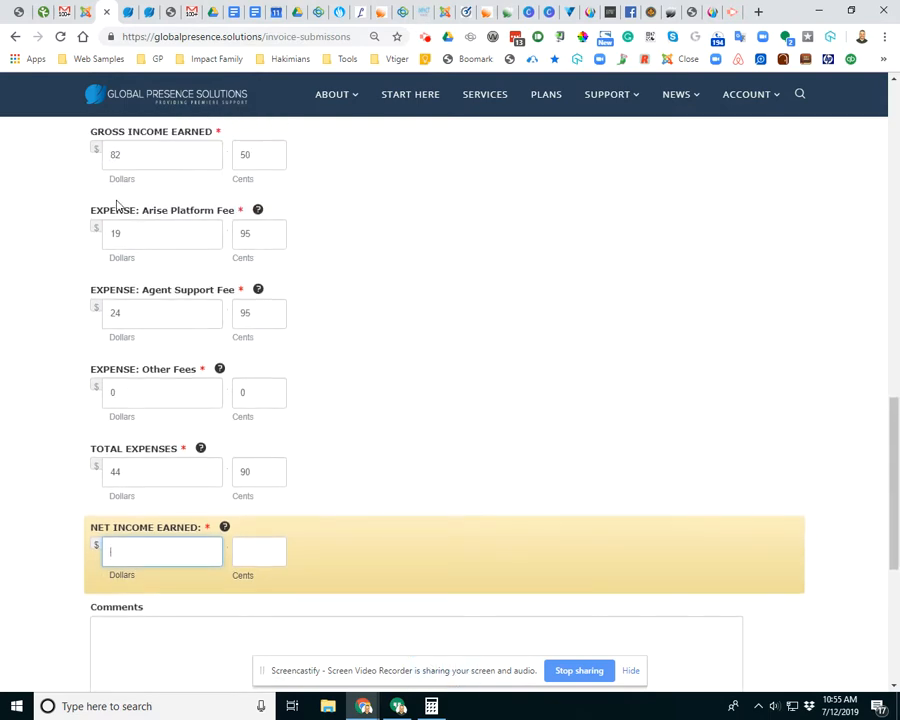
{"action": "scroll", "coordinate": [135, 378], "scroll_direction": "up", "scroll_amount": 1}
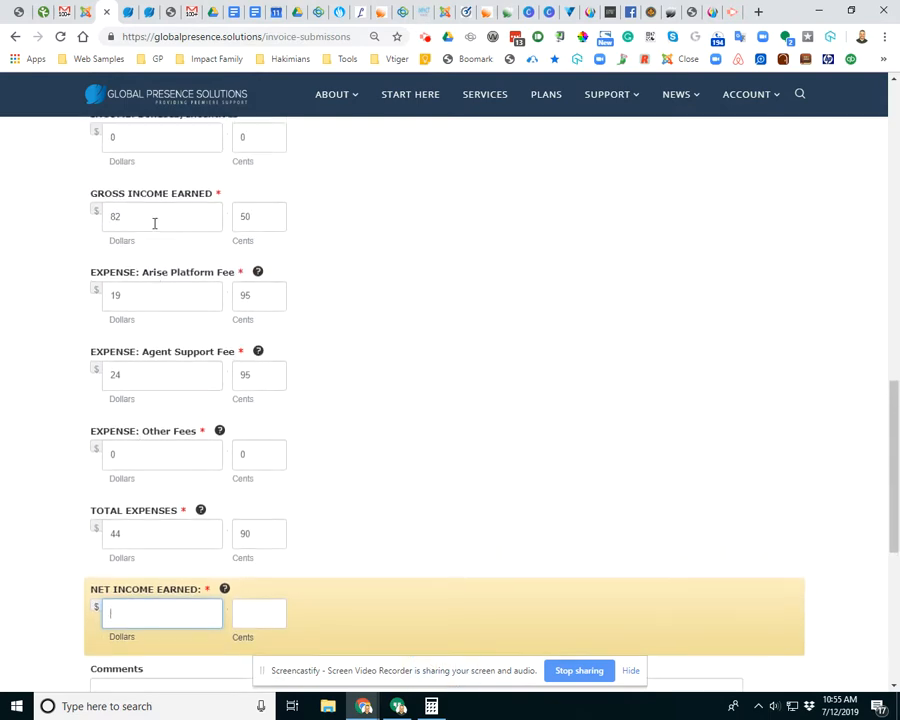
{"action": "left_click", "coordinate": [132, 545]}
{"action": "left_click", "coordinate": [136, 620]}
{"action": "scroll", "coordinate": [145, 580], "scroll_direction": "down", "scroll_amount": 2}
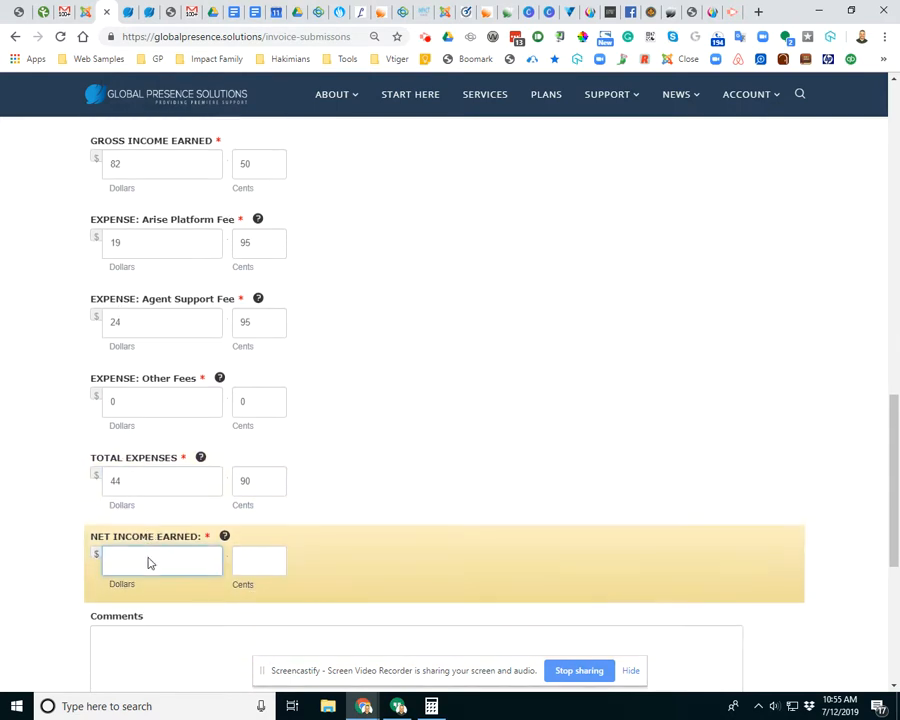
{"action": "left_click", "coordinate": [129, 11]}
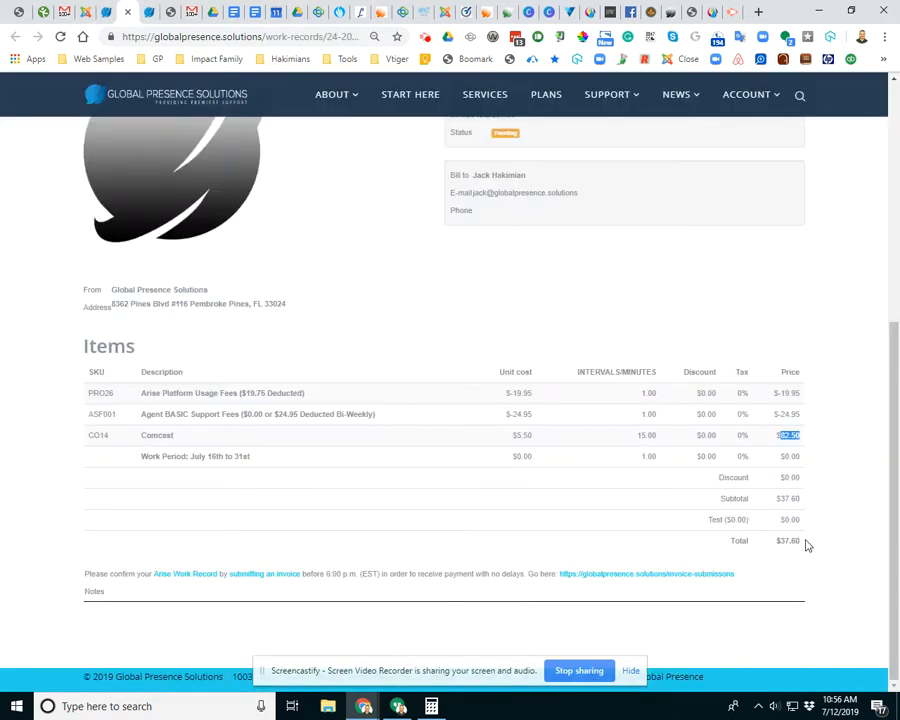
{"action": "left_click_drag", "start_coordinate": [805, 542], "coordinate": [785, 543]}
{"action": "left_click", "coordinate": [85, 11]}
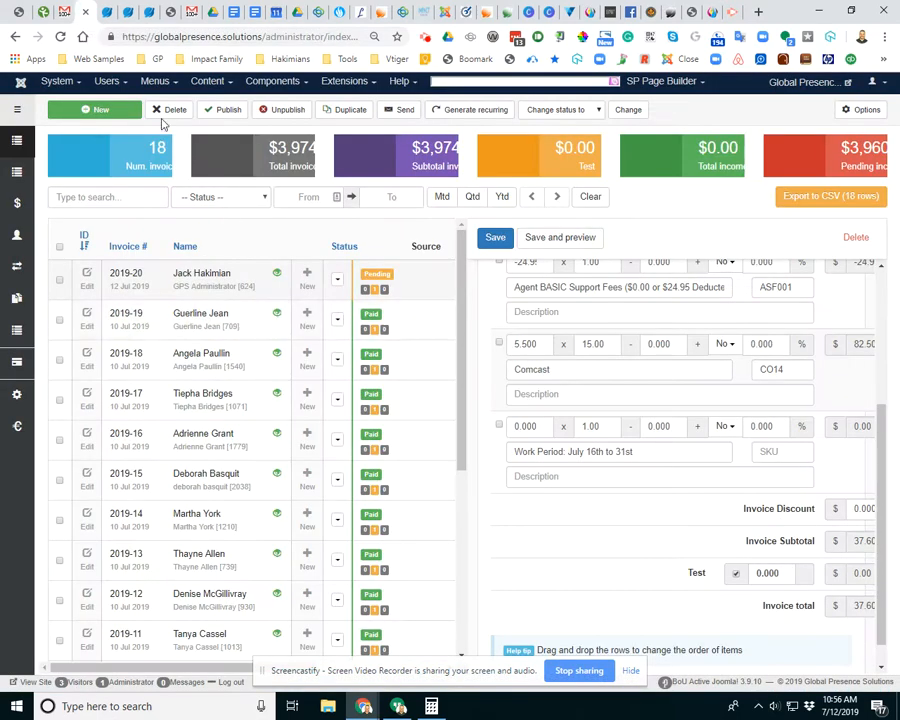
{"action": "key", "text": "ctrl+Tab"}
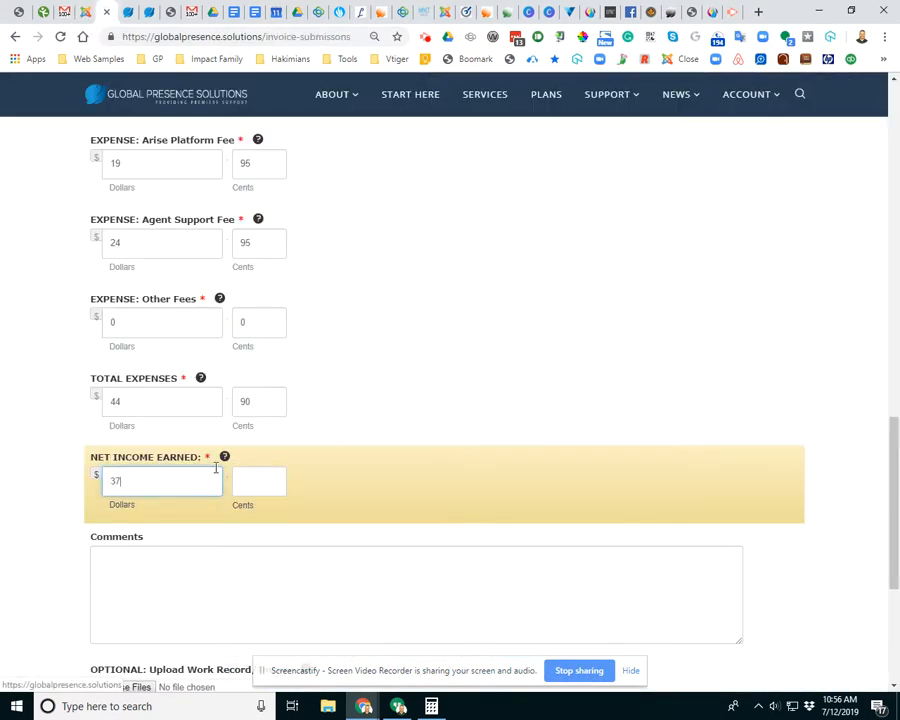
{"action": "left_click", "coordinate": [260, 483]}
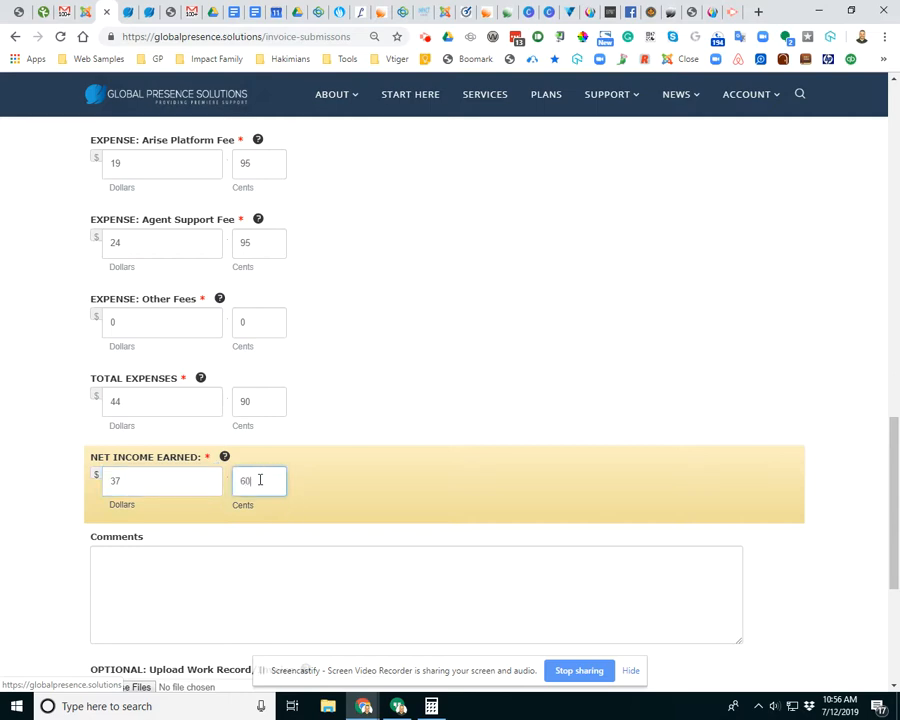
- Look over the completed amounts and enter the comment "Thank you. Doing a great job" on the submission form
{"action": "scroll", "coordinate": [329, 468], "scroll_direction": "up", "scroll_amount": 3}
{"action": "scroll", "coordinate": [343, 470], "scroll_direction": "down", "scroll_amount": 4}
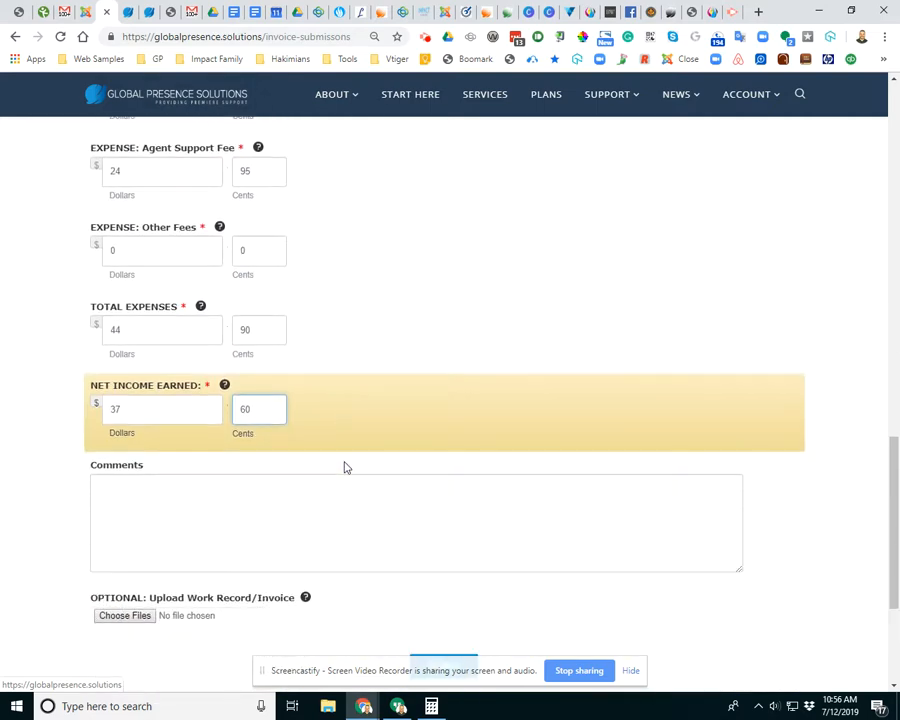
{"action": "scroll", "coordinate": [345, 467], "scroll_direction": "down", "scroll_amount": 2}
{"action": "left_click", "coordinate": [170, 378]}
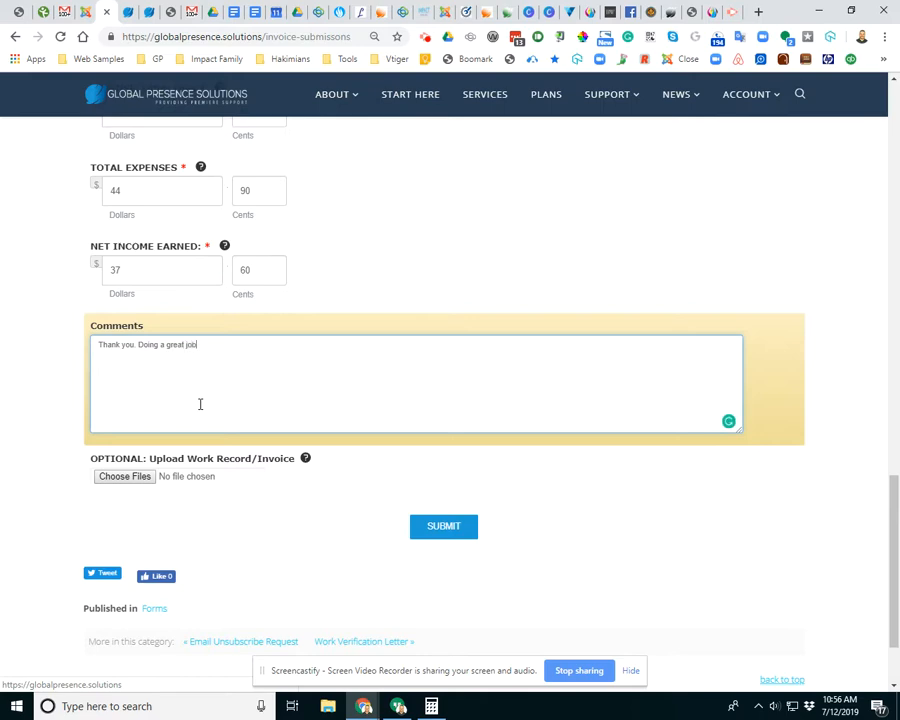
{"action": "left_click", "coordinate": [140, 474]}
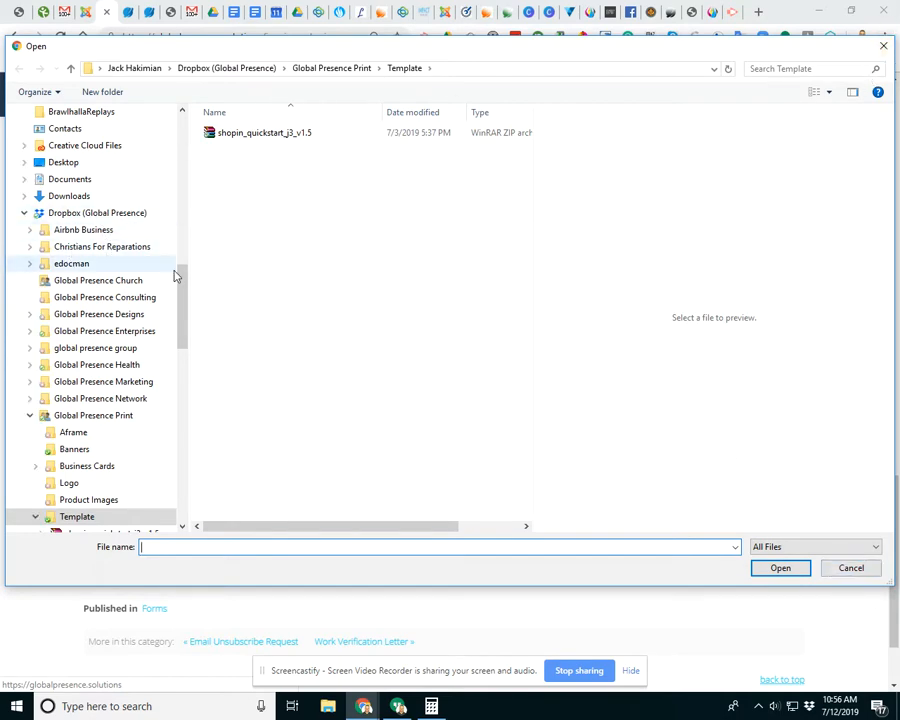
{"action": "left_click_drag", "start_coordinate": [186, 309], "coordinate": [186, 160]}
{"action": "left_click", "coordinate": [846, 570]}
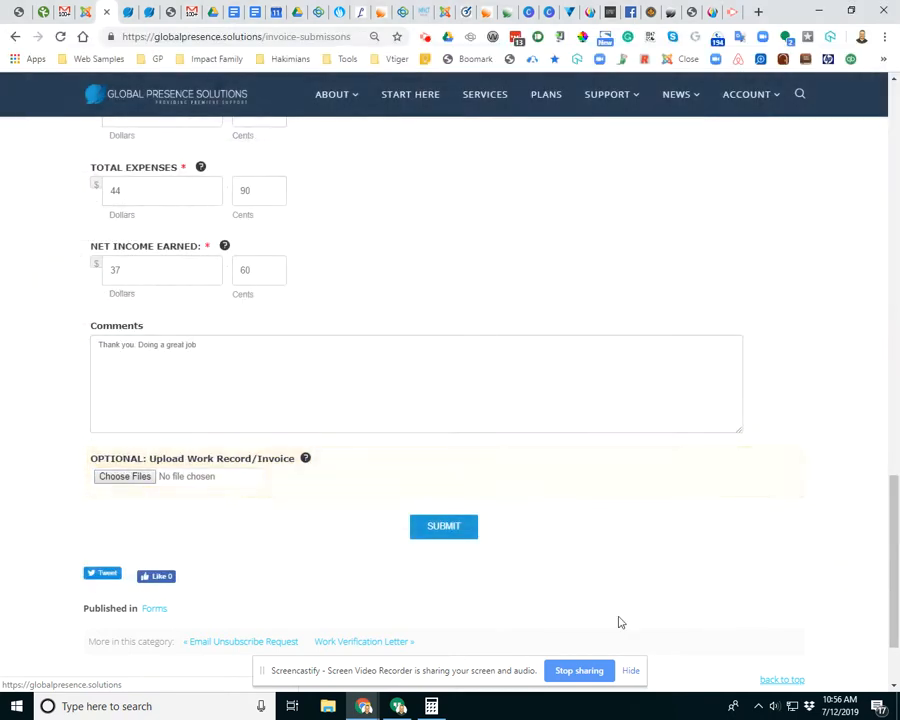
- Submit the invoice form and open the 12 July 2019 10:56 am submission from the invoice history
{"action": "left_click", "coordinate": [430, 530]}
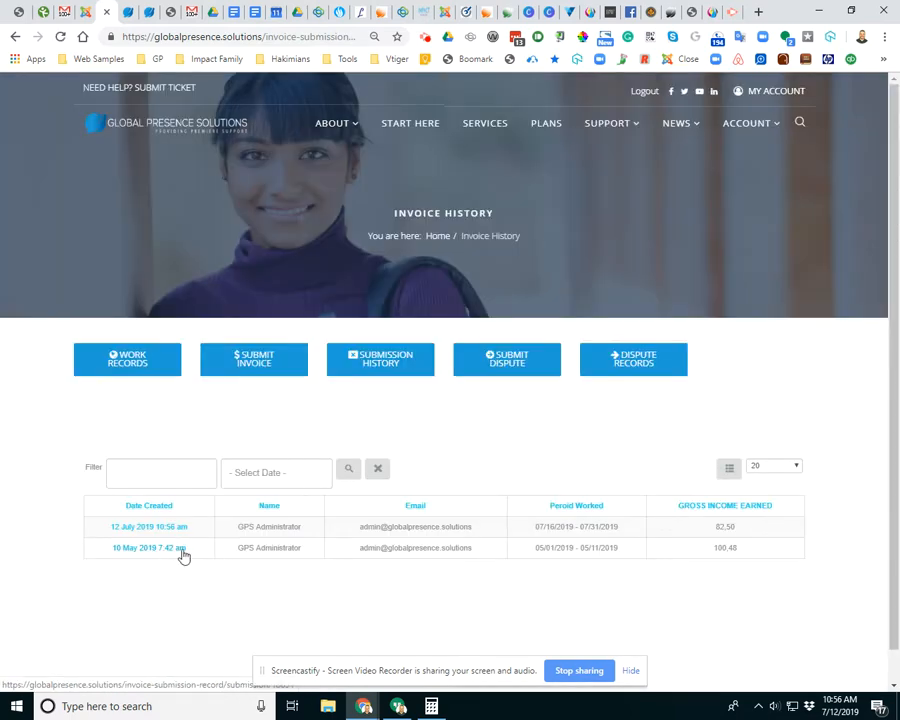
{"action": "scroll", "coordinate": [217, 558], "scroll_direction": "down", "scroll_amount": 1}
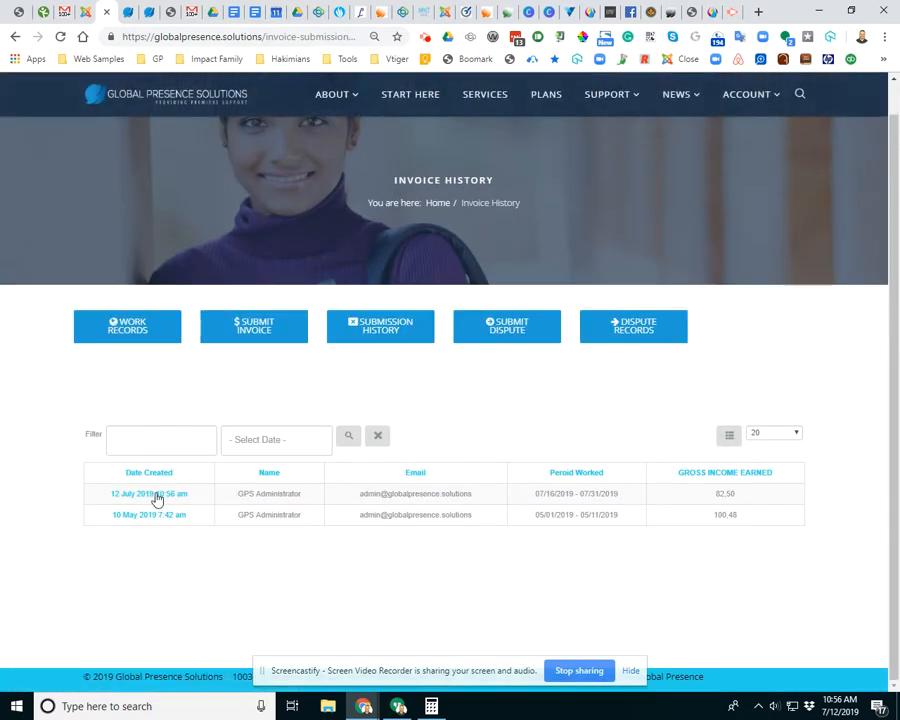
{"action": "left_click", "coordinate": [168, 496]}
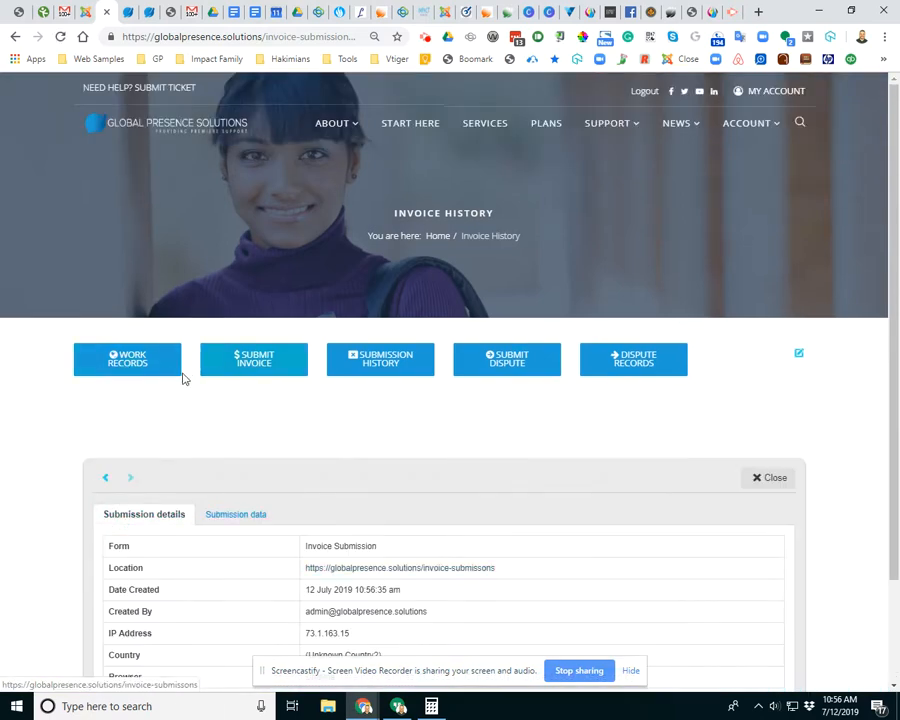
- Return to the invoice submission history and reopen the 12 July 2019 10:56 am submission to view its details
{"action": "left_click_drag", "start_coordinate": [205, 372], "coordinate": [393, 371]}
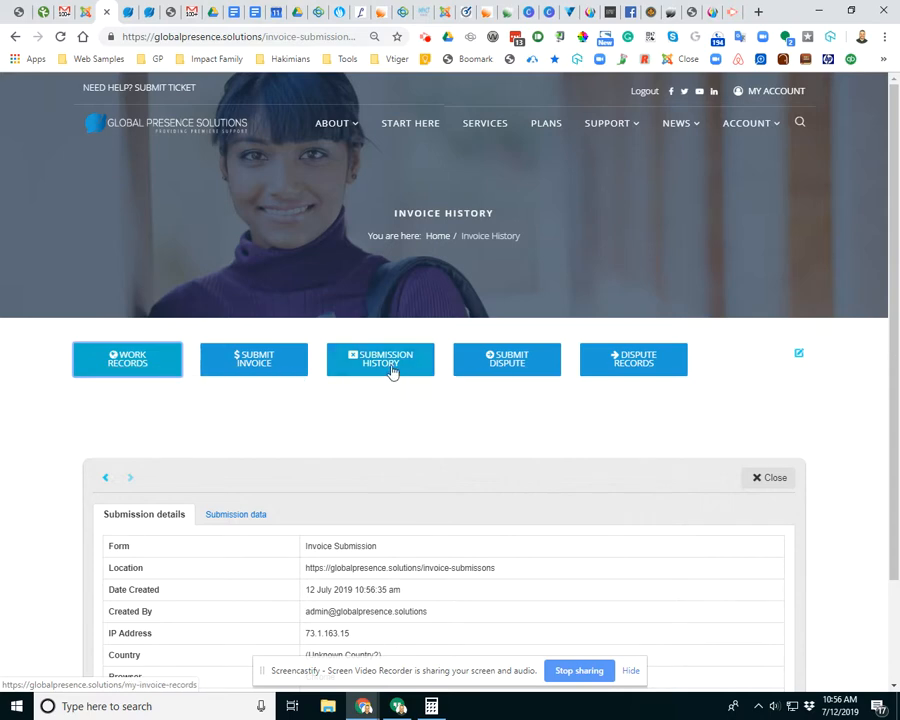
{"action": "left_click", "coordinate": [392, 369]}
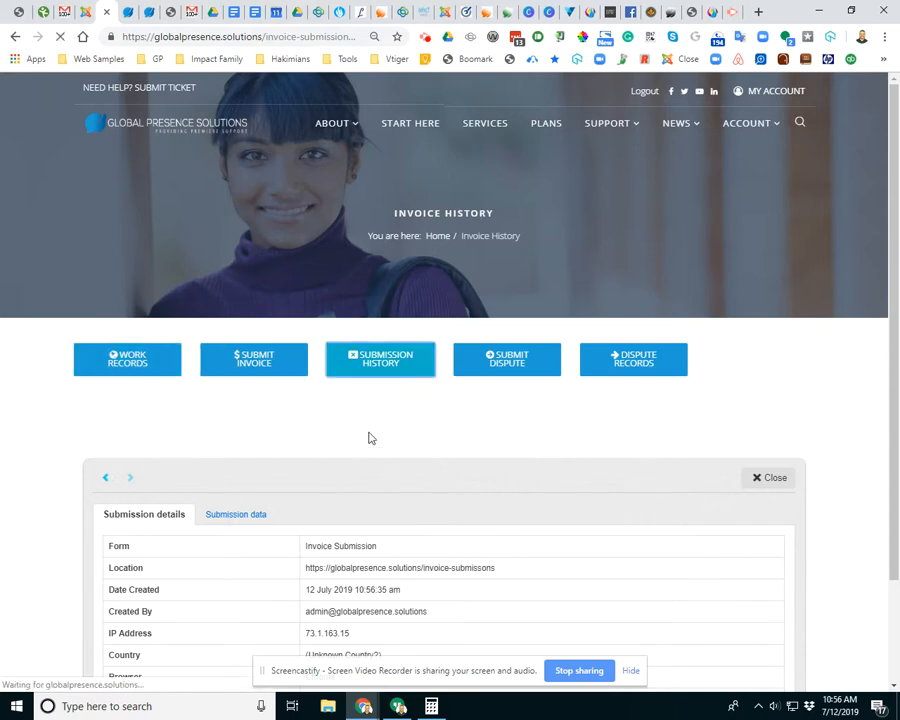
{"action": "scroll", "coordinate": [402, 360], "scroll_direction": "down", "scroll_amount": 1}
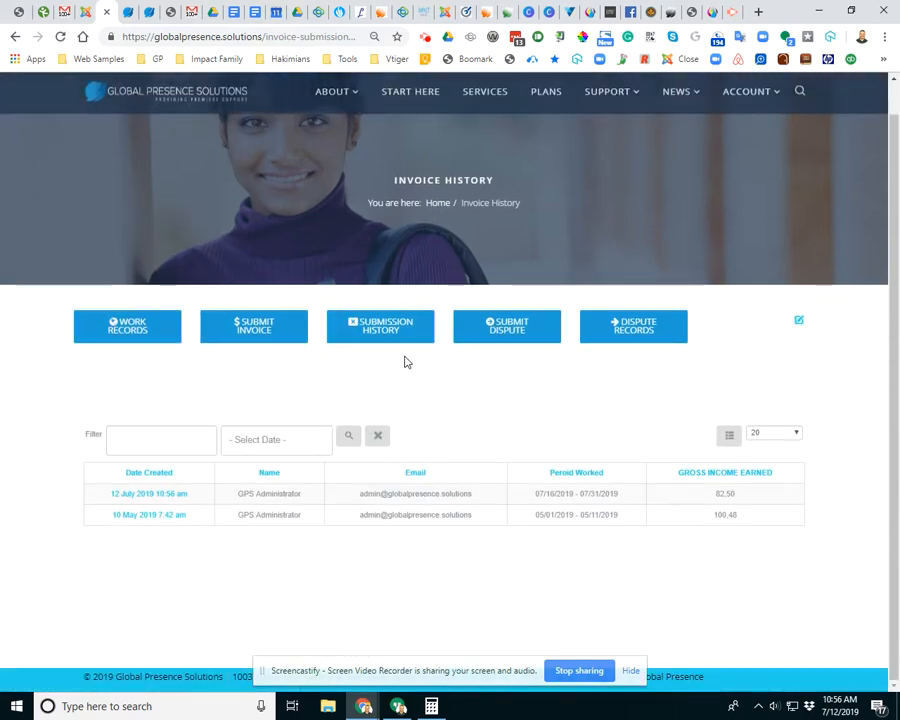
{"action": "left_click", "coordinate": [143, 500]}
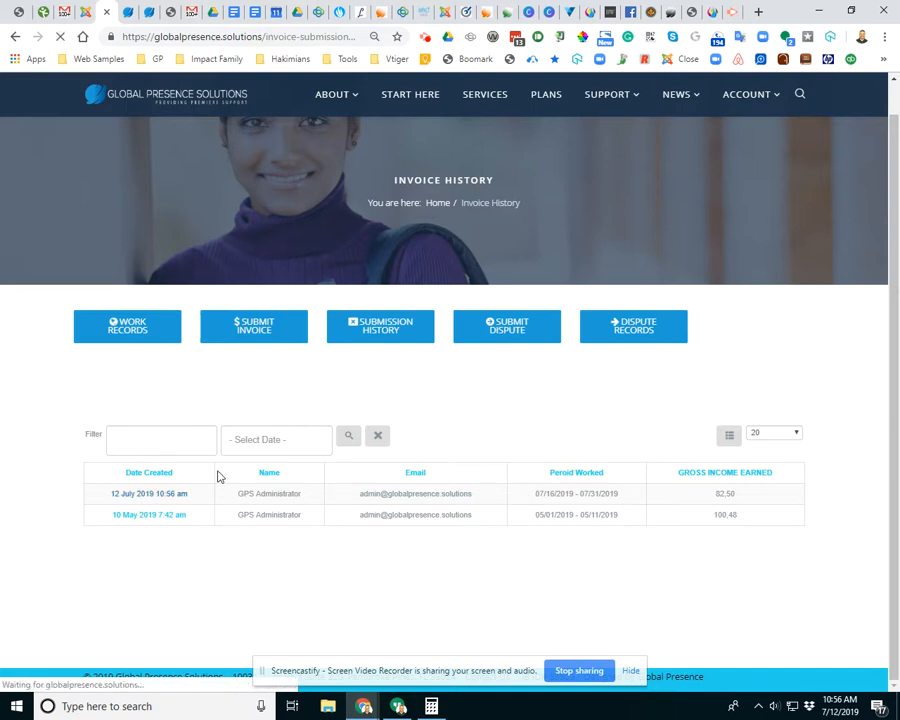
{"action": "scroll", "coordinate": [358, 458], "scroll_direction": "down", "scroll_amount": 2}
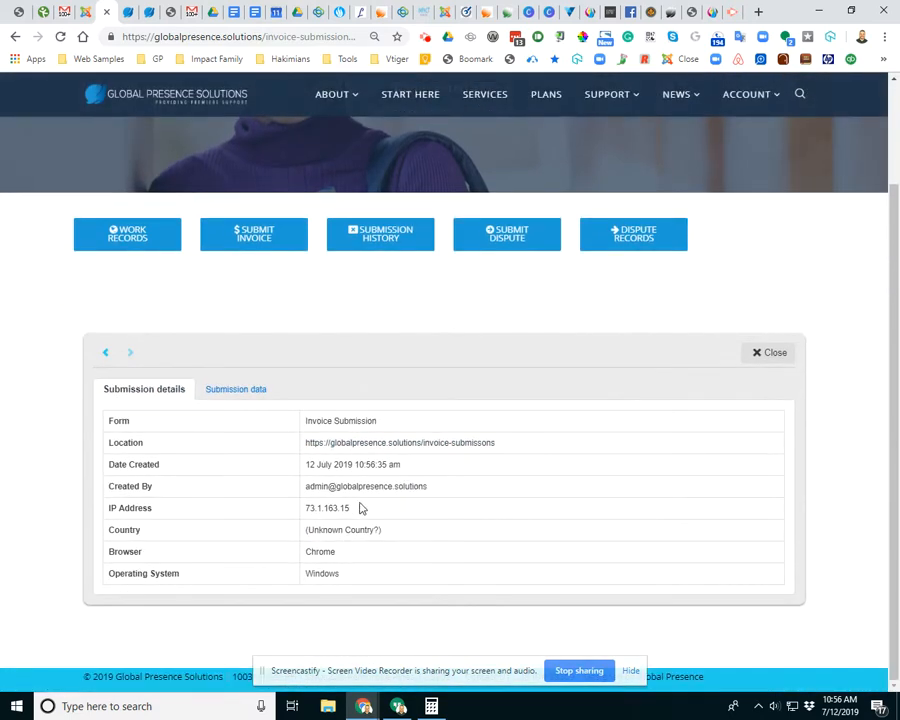
{"action": "left_click_drag", "start_coordinate": [361, 508], "coordinate": [305, 508]}
- Open the submission data and look through the submitted income, expense, net income and comment entries
{"action": "left_click", "coordinate": [236, 389]}
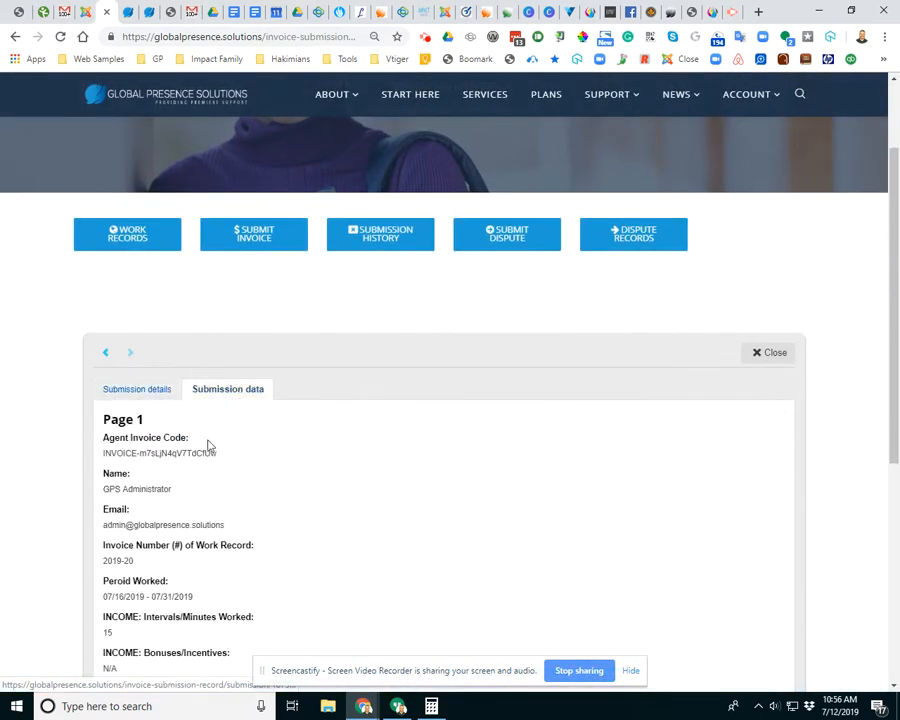
{"action": "scroll", "coordinate": [150, 360], "scroll_direction": "down", "scroll_amount": 2}
{"action": "scroll", "coordinate": [174, 420], "scroll_direction": "down", "scroll_amount": 2}
{"action": "scroll", "coordinate": [218, 514], "scroll_direction": "up", "scroll_amount": 4}
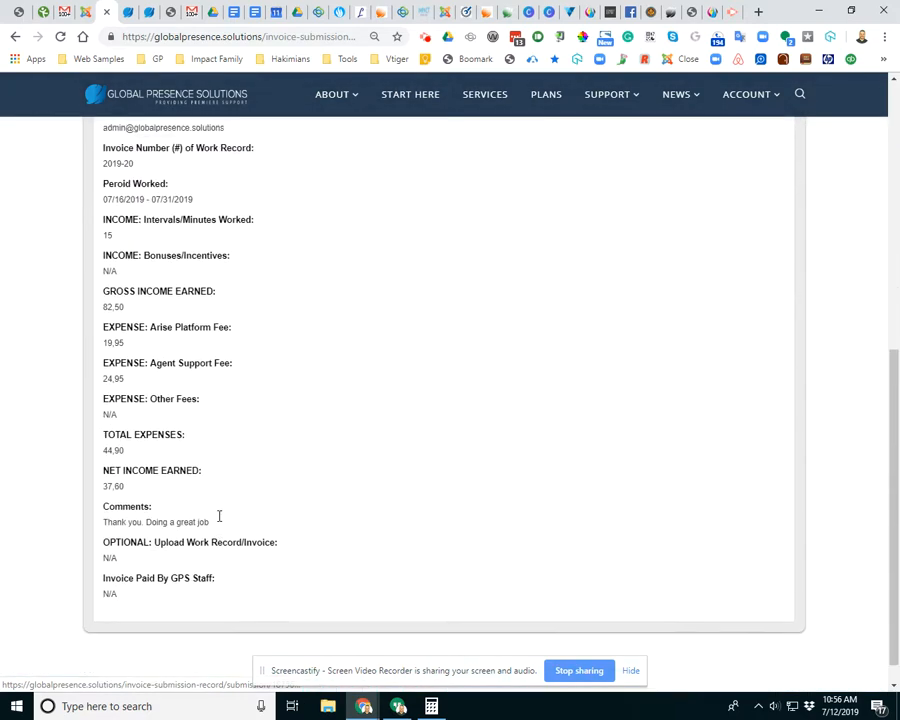
- Highlight the Agent Invoice Code in the submission data and look over the entries beneath it
{"action": "left_click_drag", "start_coordinate": [215, 451], "coordinate": [101, 457]}
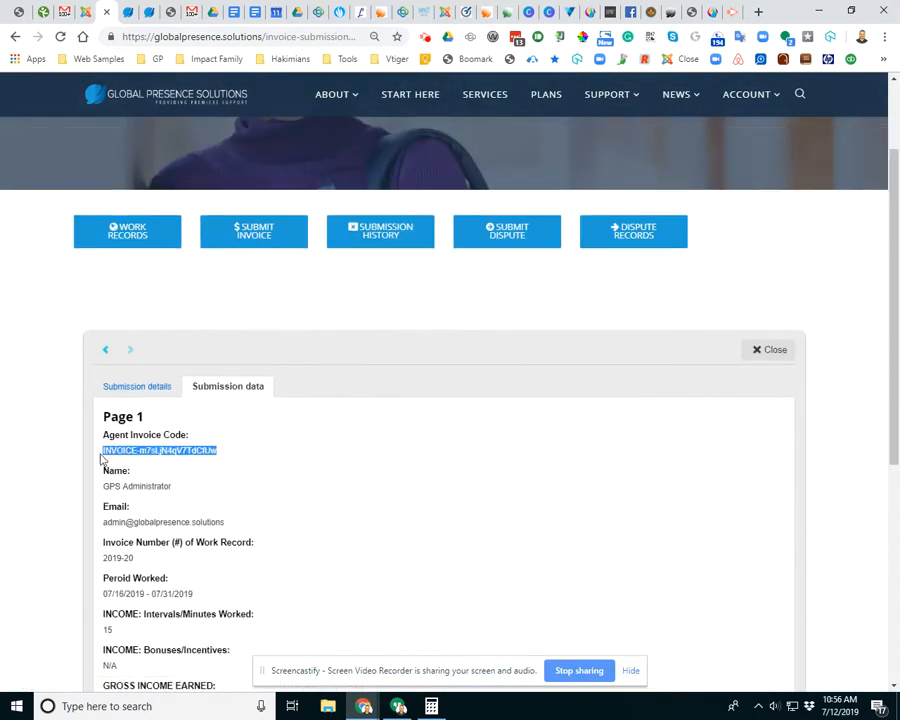
{"action": "left_click_drag", "start_coordinate": [228, 449], "coordinate": [102, 439]}
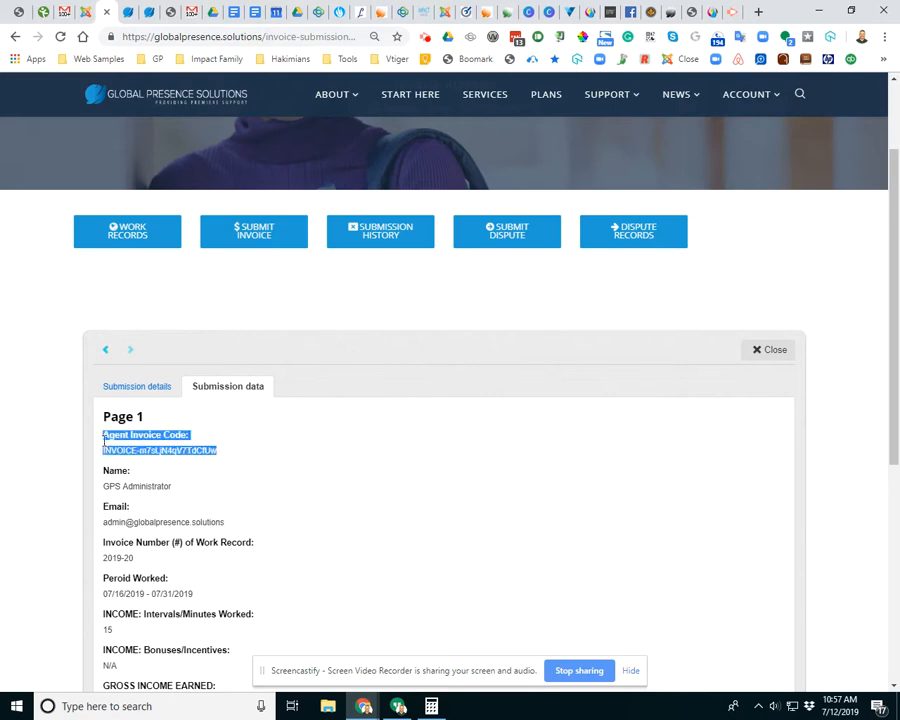
{"action": "left_click", "coordinate": [112, 447]}
{"action": "left_click_drag", "start_coordinate": [217, 451], "coordinate": [116, 449]}
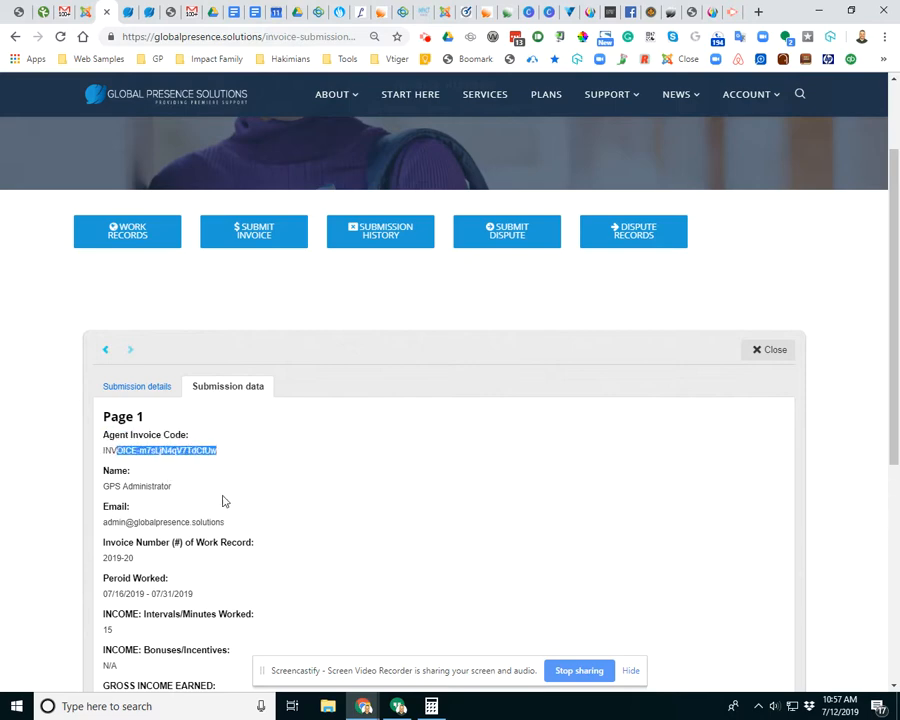
{"action": "scroll", "coordinate": [224, 501], "scroll_direction": "down", "scroll_amount": 1}
{"action": "scroll", "coordinate": [250, 512], "scroll_direction": "up", "scroll_amount": 2}
{"action": "scroll", "coordinate": [274, 516], "scroll_direction": "down", "scroll_amount": 2}
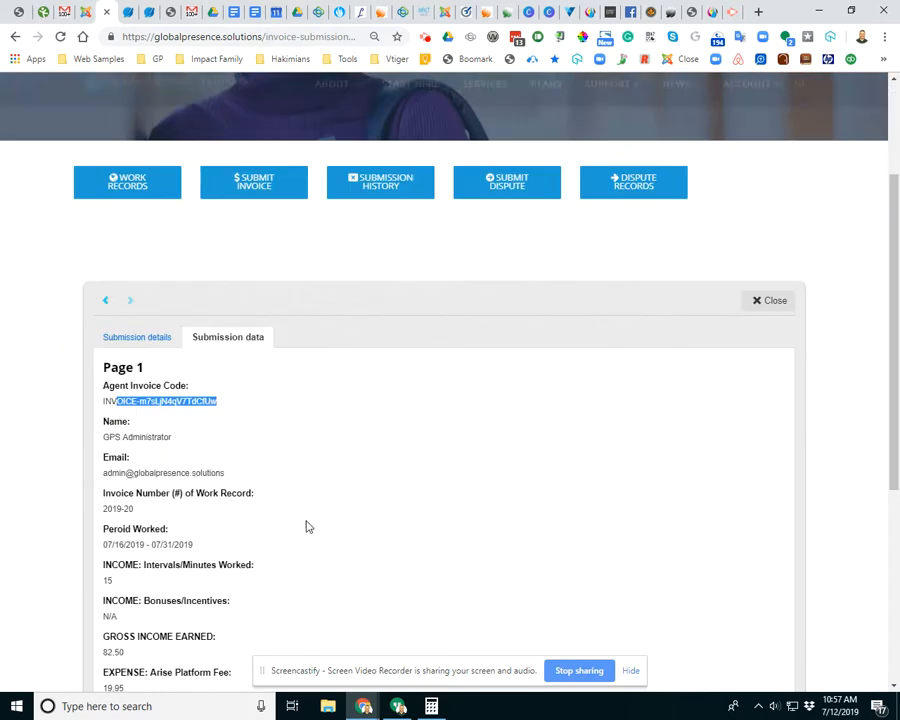
{"action": "scroll", "coordinate": [315, 515], "scroll_direction": "up", "scroll_amount": 1}
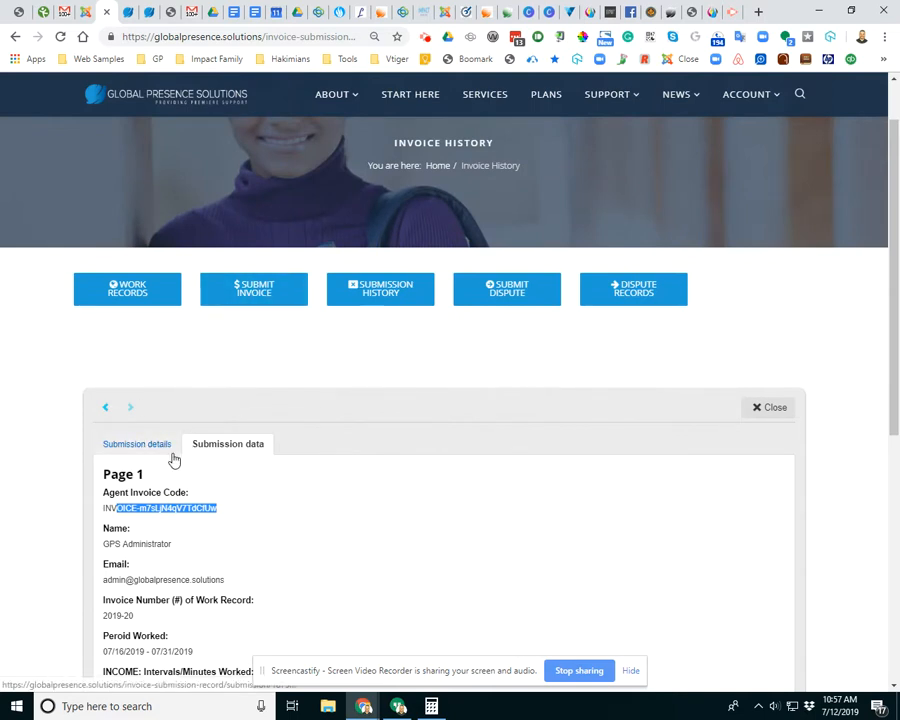
- Open a new Agent Invoice Submission form and look over its work record information
{"action": "left_click", "coordinate": [250, 306]}
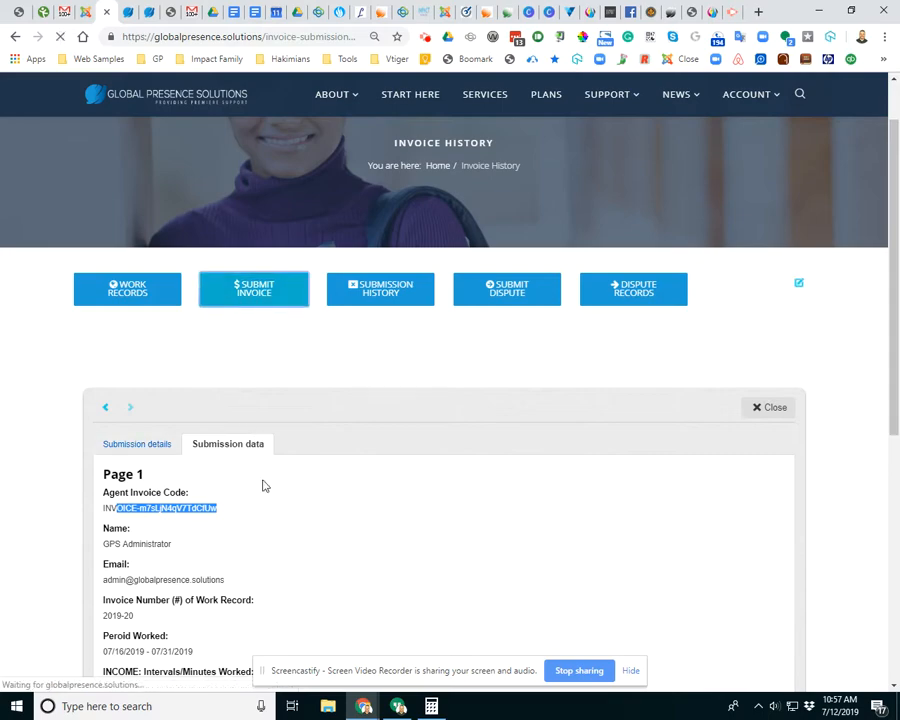
{"action": "scroll", "coordinate": [210, 460], "scroll_direction": "down", "scroll_amount": 2}
{"action": "scroll", "coordinate": [207, 425], "scroll_direction": "down", "scroll_amount": 3}
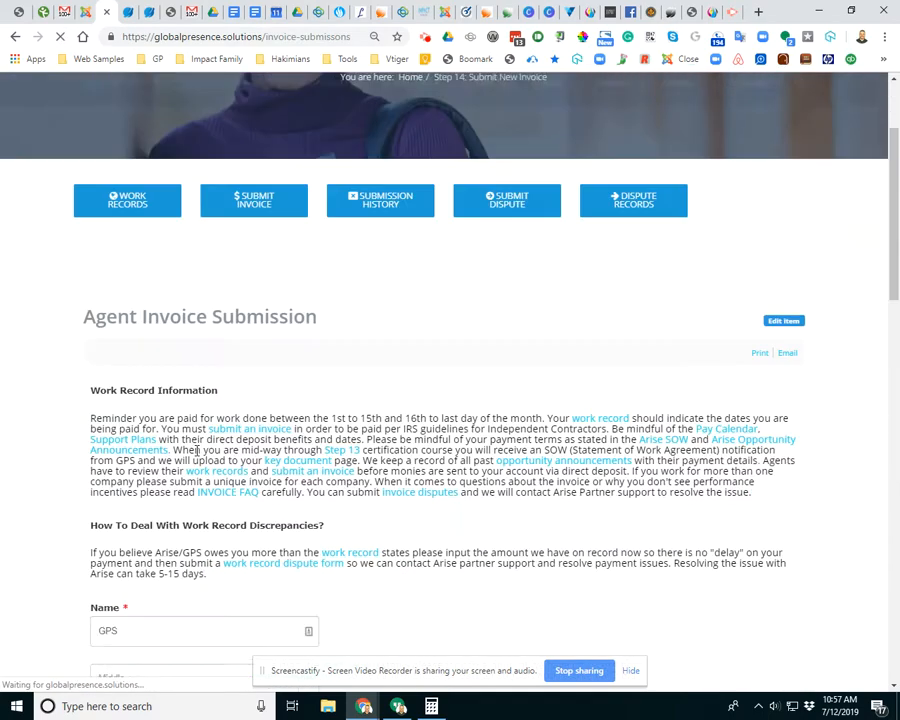
{"action": "scroll", "coordinate": [220, 430], "scroll_direction": "down", "scroll_amount": 3}
{"action": "scroll", "coordinate": [233, 397], "scroll_direction": "up", "scroll_amount": 6}
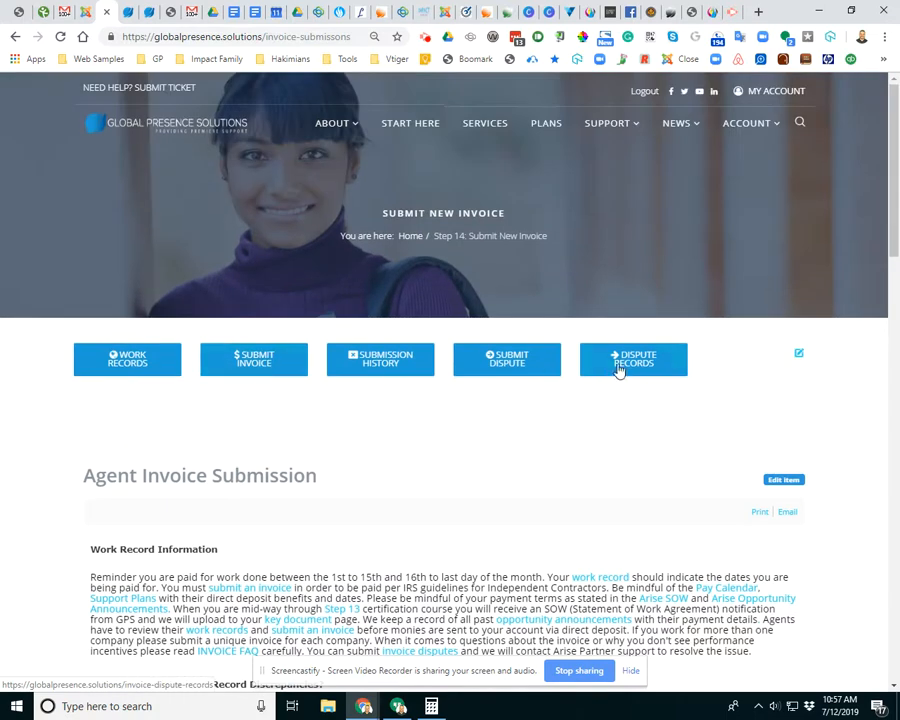
- Open the Invoice Payment Dispute Form and examine its required ID, invoice number, company and first name fields
{"action": "left_click", "coordinate": [489, 358]}
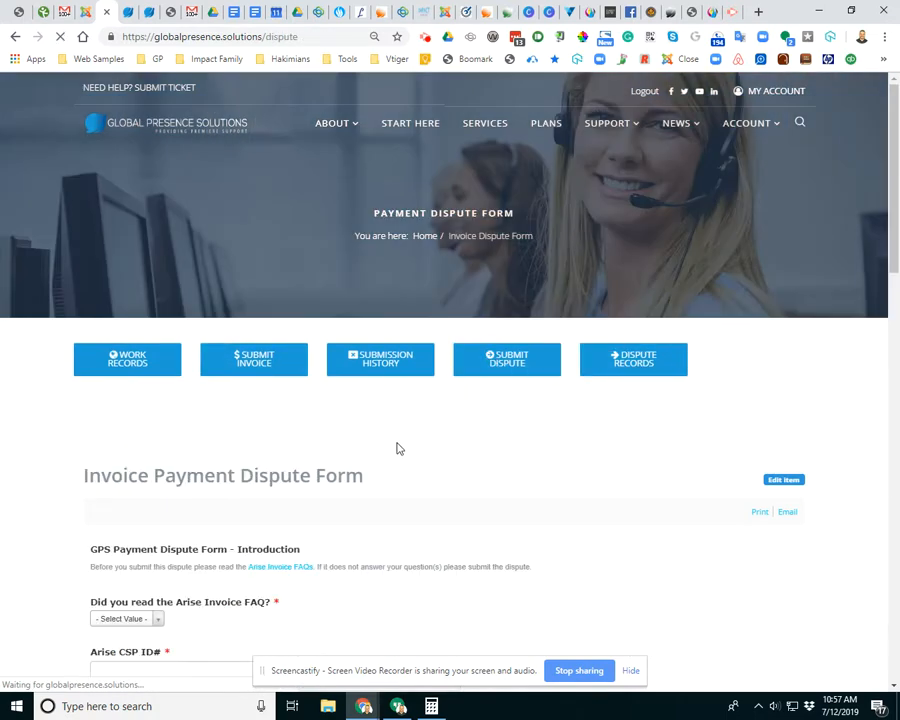
{"action": "scroll", "coordinate": [250, 420], "scroll_direction": "down", "scroll_amount": 3}
{"action": "left_click", "coordinate": [152, 407]}
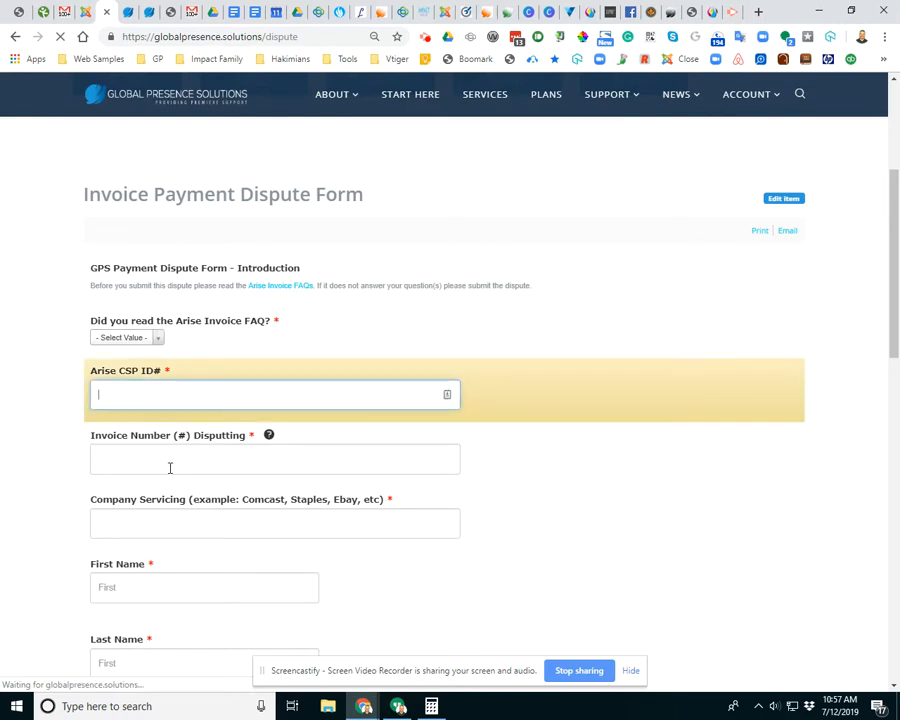
{"action": "scroll", "coordinate": [160, 384], "scroll_direction": "down", "scroll_amount": 1}
{"action": "left_click", "coordinate": [160, 384]}
{"action": "left_click", "coordinate": [158, 445]}
{"action": "scroll", "coordinate": [198, 474], "scroll_direction": "down", "scroll_amount": 2}
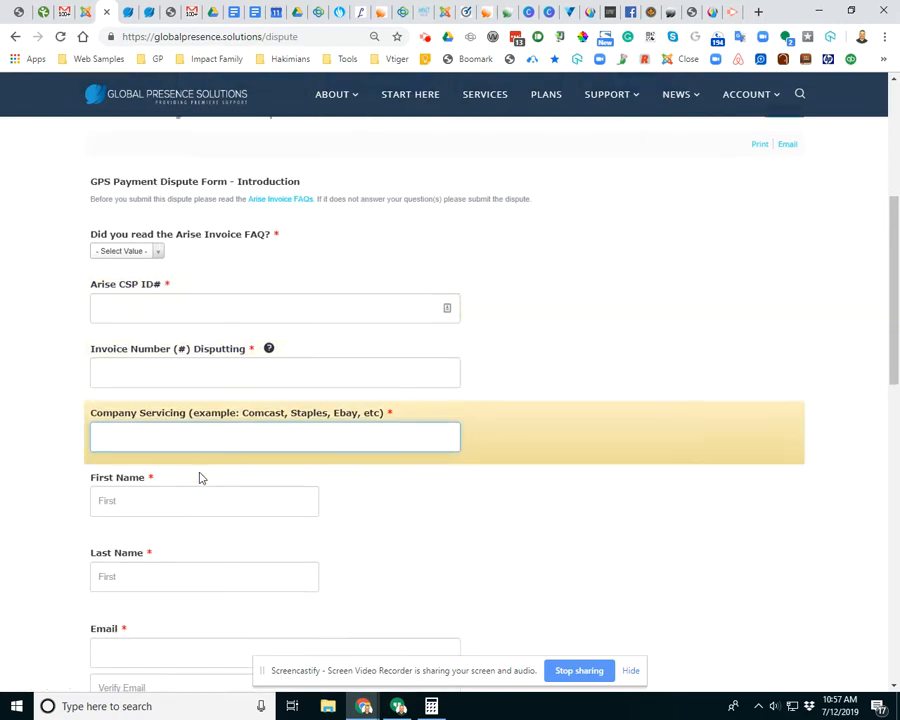
{"action": "left_click", "coordinate": [148, 246]}
{"action": "left_click", "coordinate": [166, 328]}
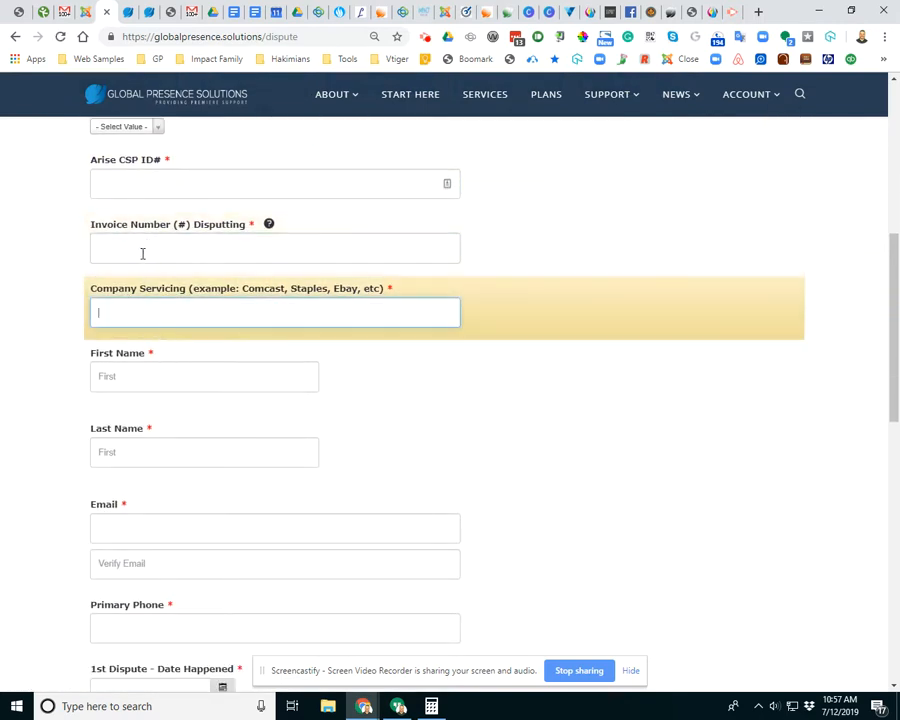
{"action": "left_click", "coordinate": [113, 243]}
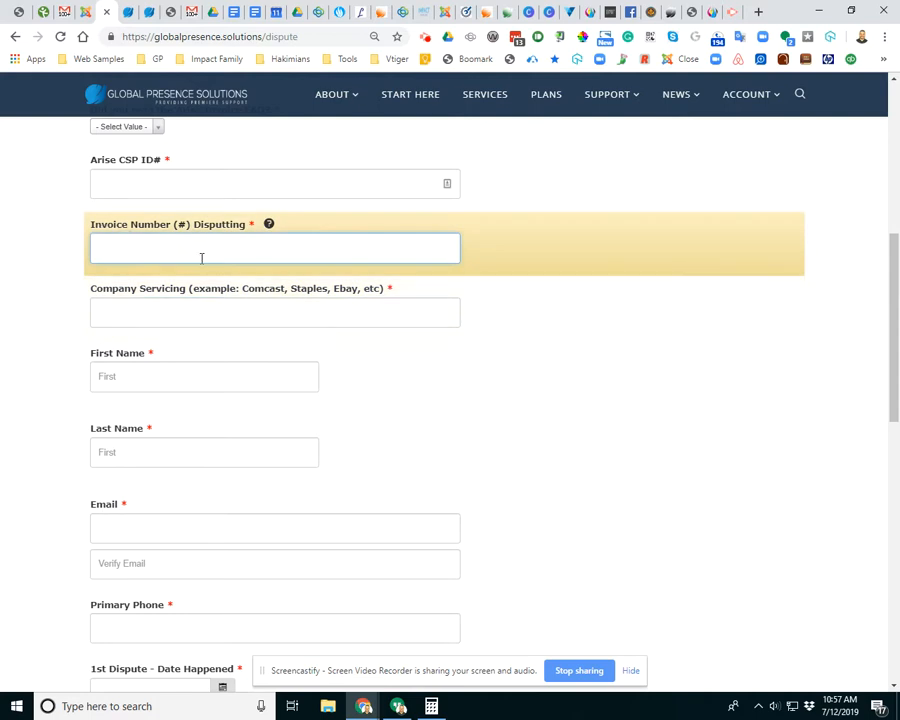
{"action": "left_click", "coordinate": [165, 378]}
- Review the dispute form's contact fields and the date and details fields for each dispute
{"action": "scroll", "coordinate": [115, 318], "scroll_direction": "down", "scroll_amount": 5}
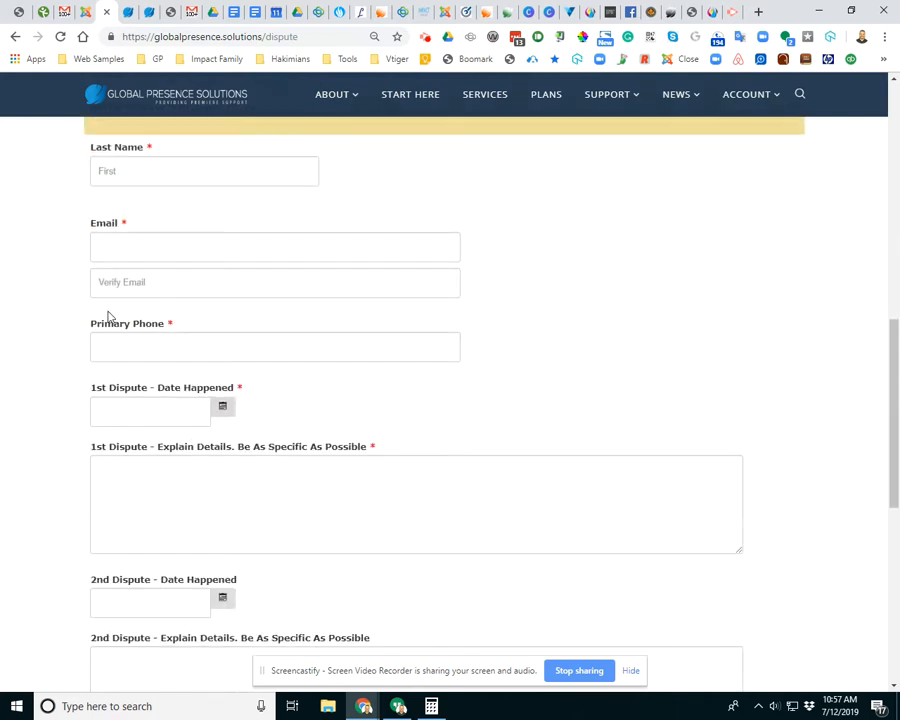
{"action": "scroll", "coordinate": [200, 300], "scroll_direction": "down", "scroll_amount": 1}
{"action": "scroll", "coordinate": [166, 360], "scroll_direction": "down", "scroll_amount": 4}
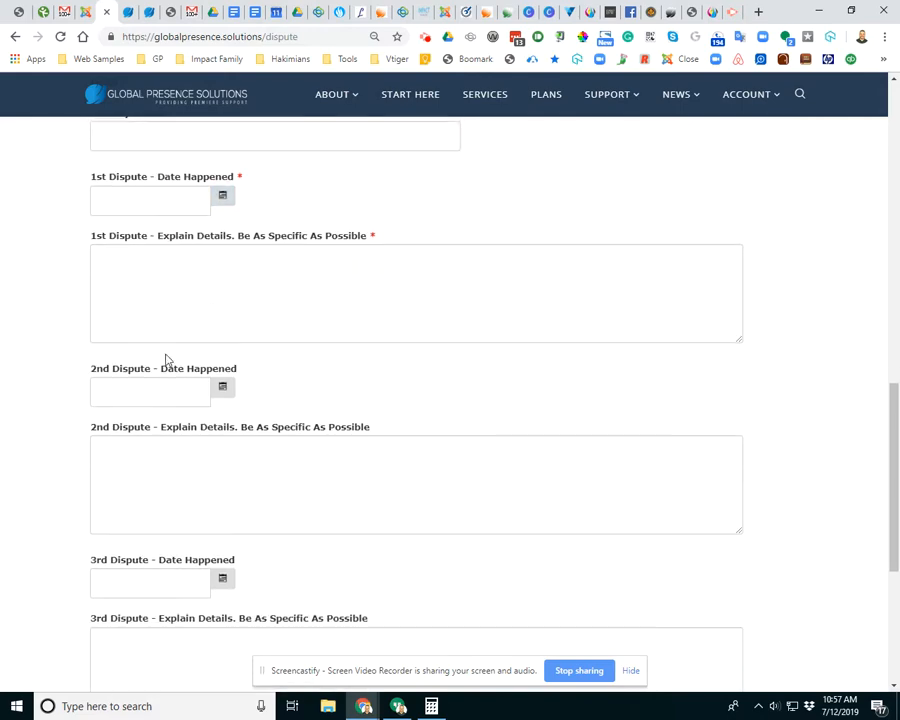
{"action": "scroll", "coordinate": [166, 359], "scroll_direction": "down", "scroll_amount": 2}
{"action": "scroll", "coordinate": [425, 432], "scroll_direction": "up", "scroll_amount": 15}
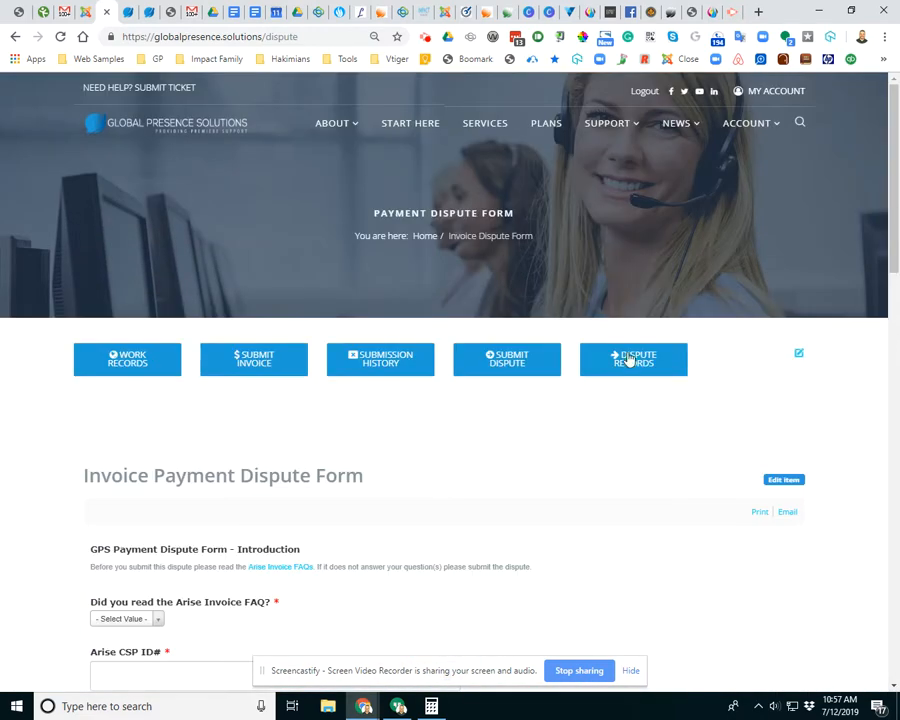
- Check the invoice dispute records, and return to the My Work Record list
{"action": "left_click", "coordinate": [629, 360]}
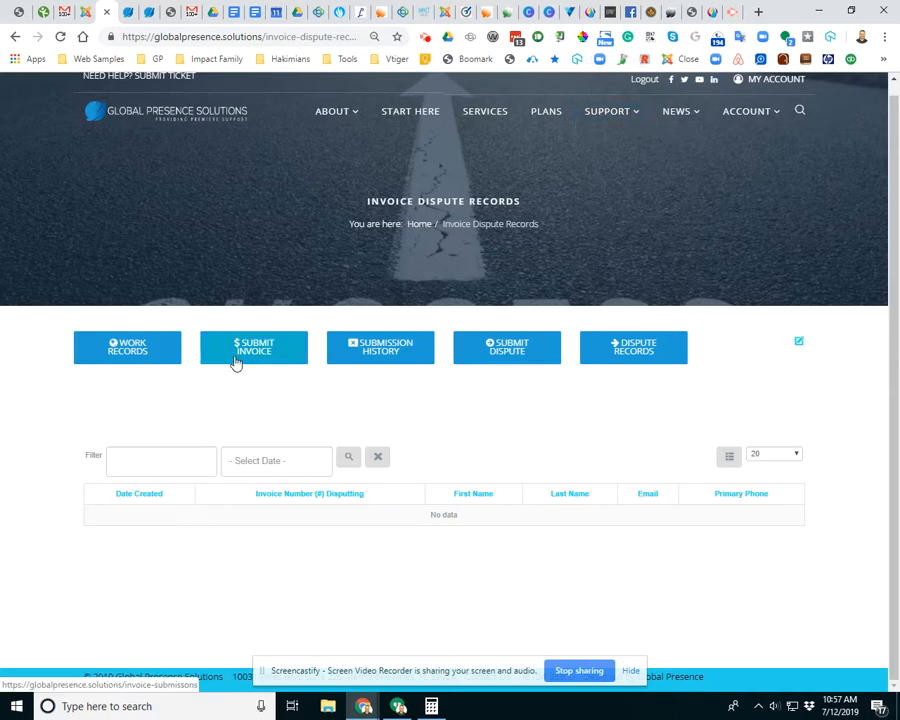
{"action": "left_click", "coordinate": [155, 352]}
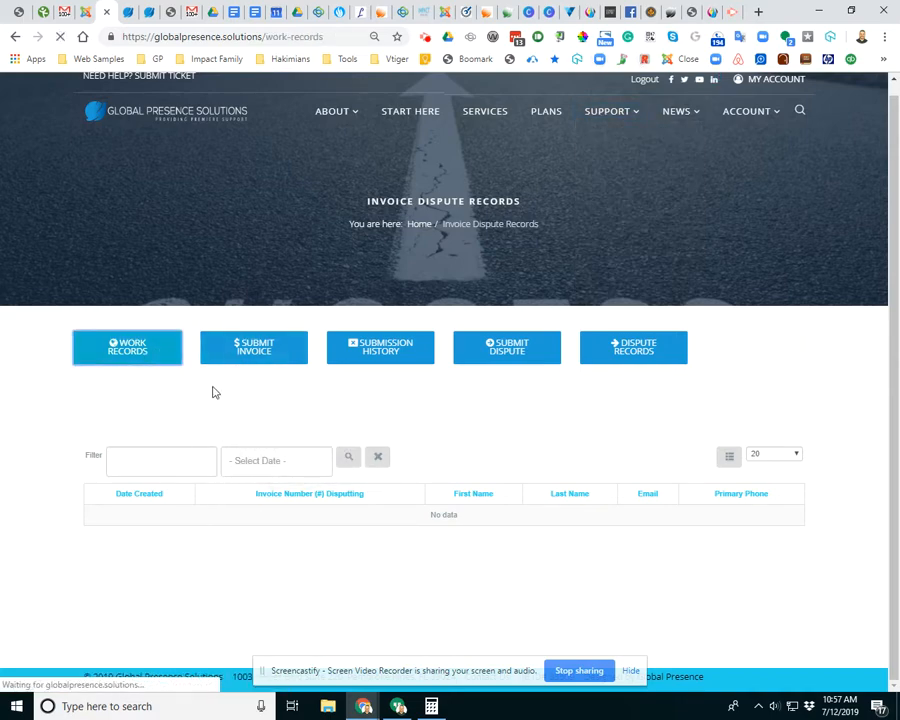
{"action": "scroll", "coordinate": [103, 348], "scroll_direction": "down", "scroll_amount": 1}
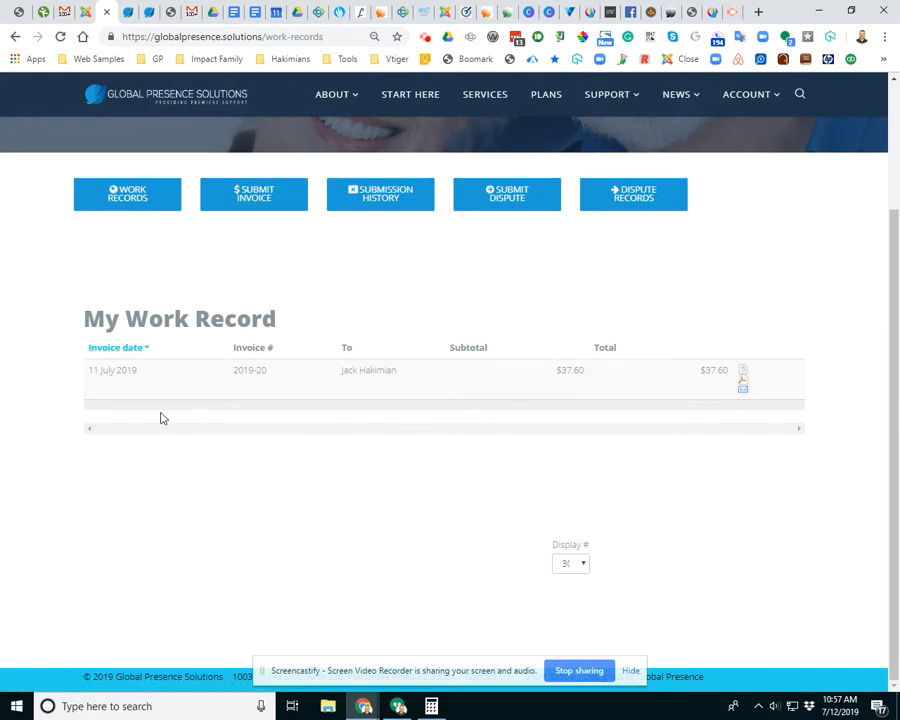
- Revisit the invoice submission, submission history and dispute form pages in order, ending with the dispute records
{"action": "left_click", "coordinate": [250, 200]}
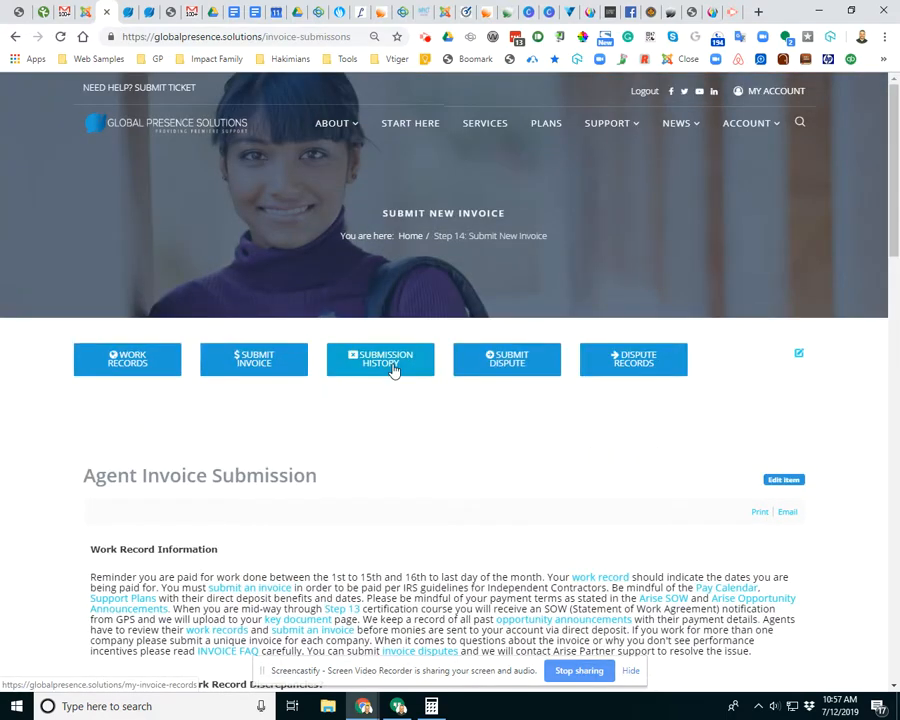
{"action": "left_click", "coordinate": [392, 368]}
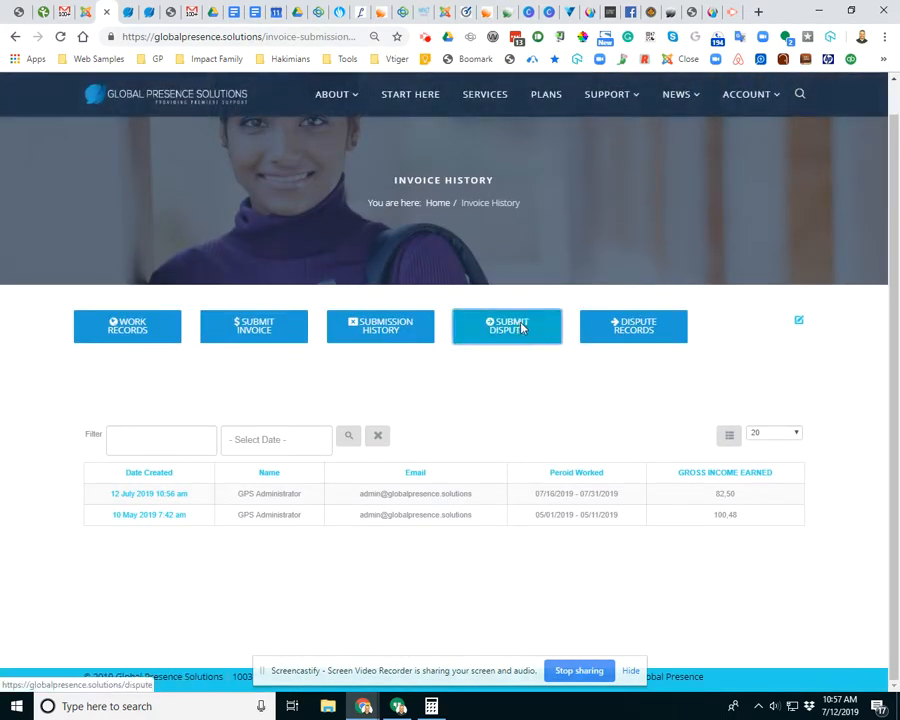
{"action": "left_click", "coordinate": [521, 328]}
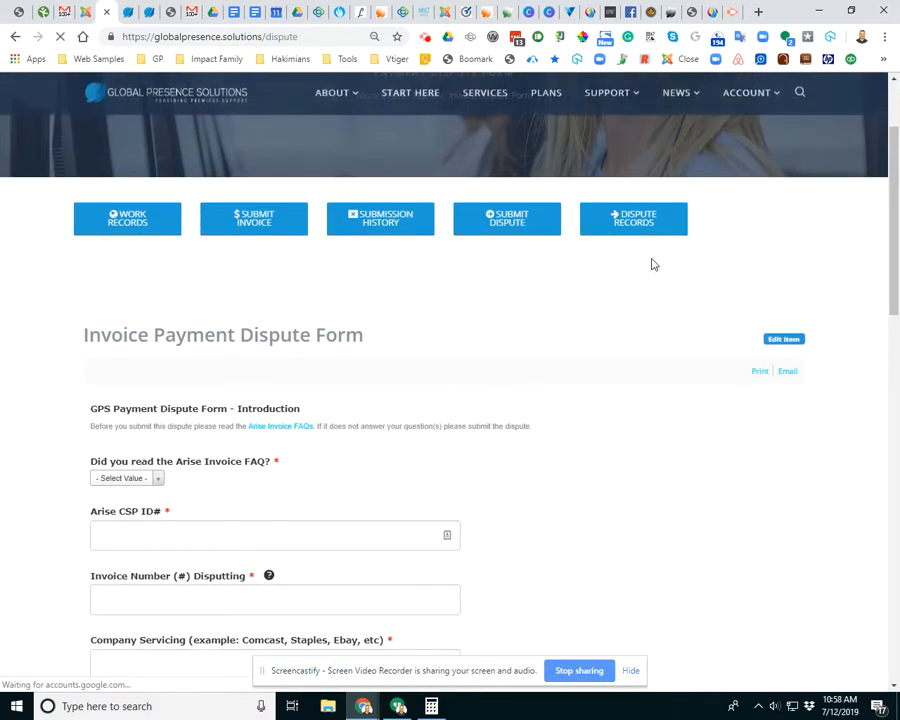
{"action": "left_click", "coordinate": [620, 222]}
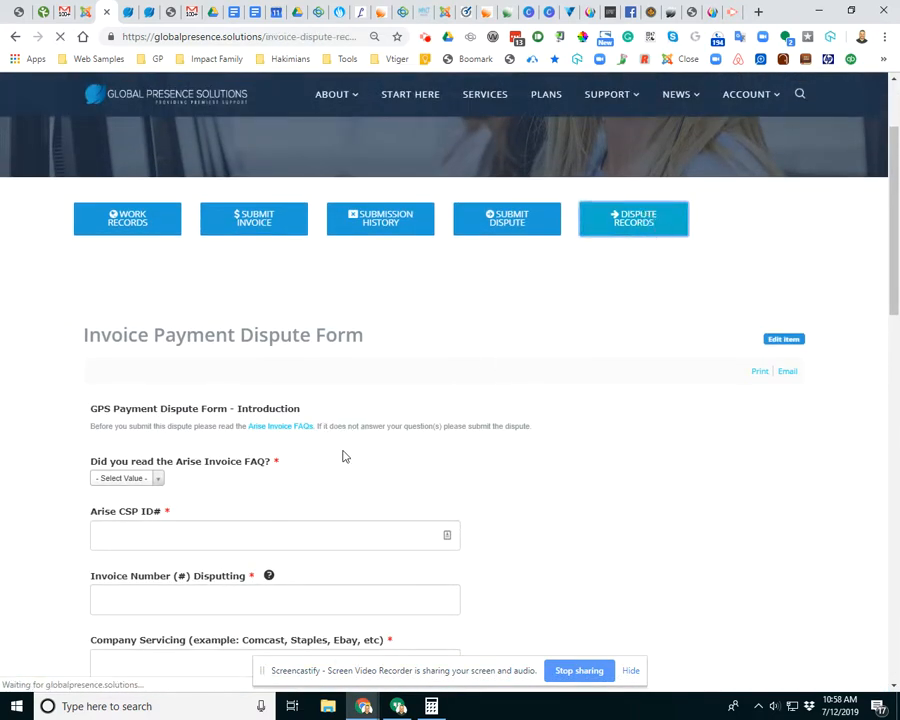